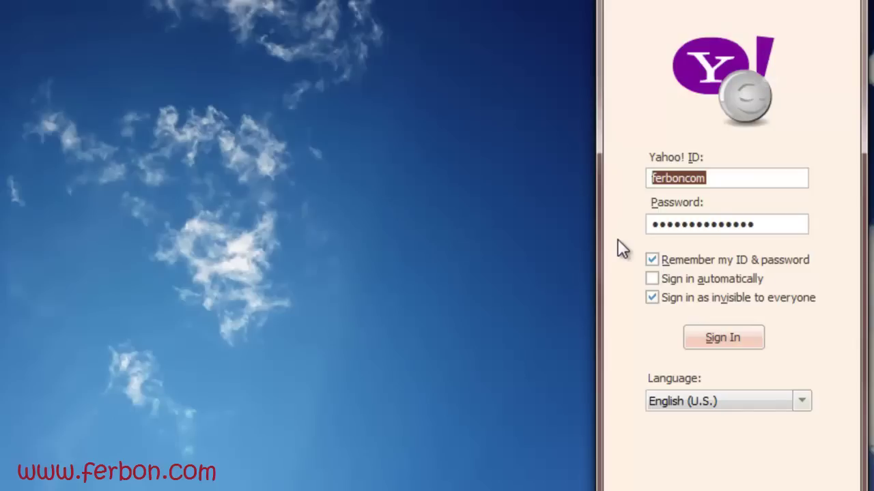
Sign in with the saved ID and password, leaving the language at English (U.S.)
{"action": "left_click", "coordinate": [722, 181]}
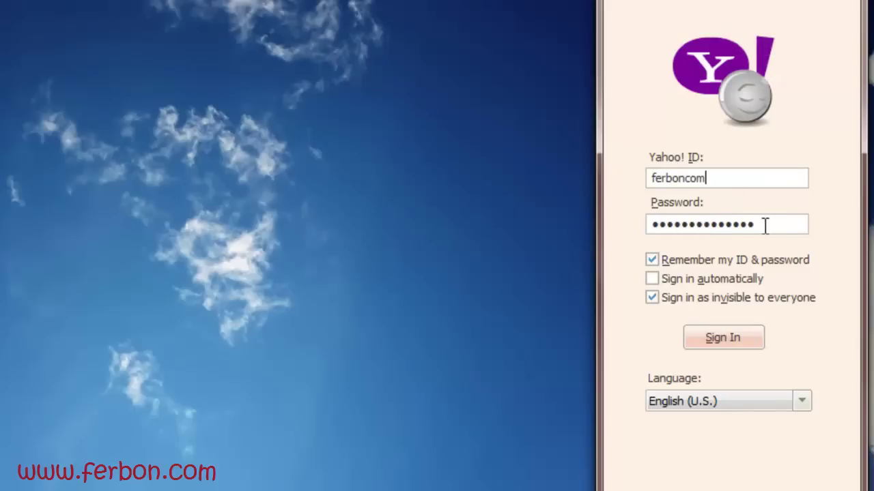
{"action": "left_click_drag", "start_coordinate": [765, 226], "coordinate": [628, 224]}
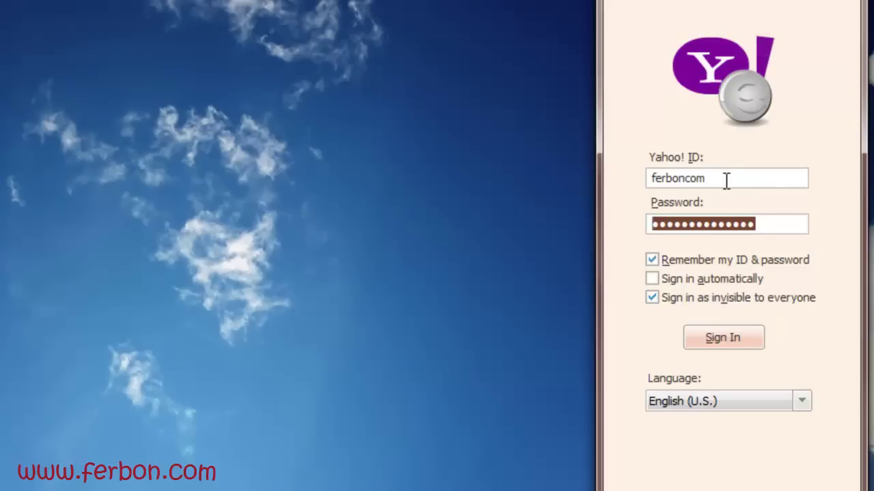
{"action": "left_click", "coordinate": [696, 178]}
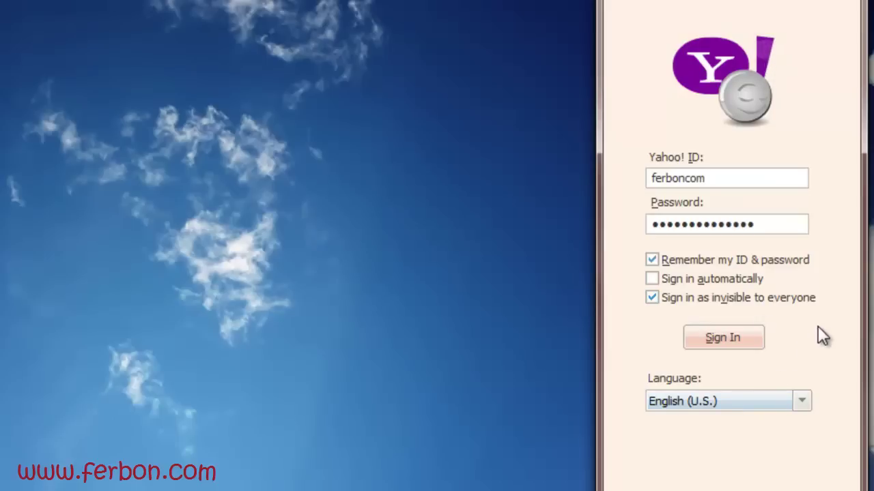
{"action": "left_click", "coordinate": [802, 402]}
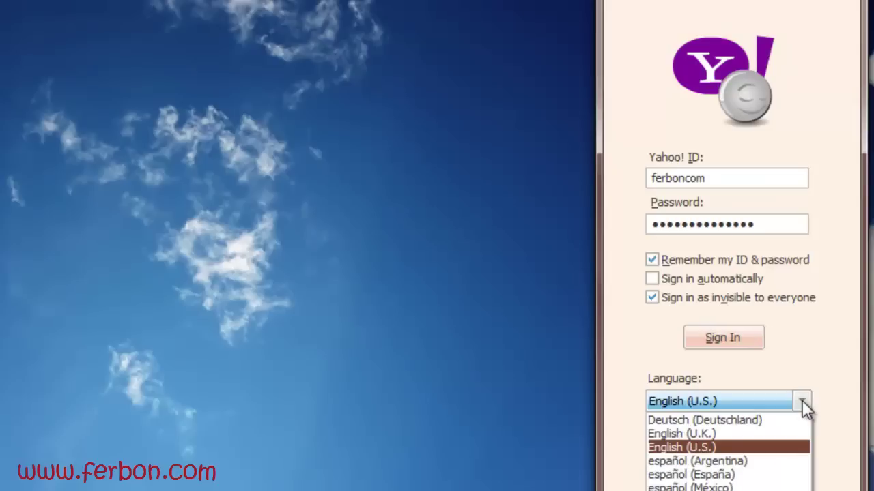
{"action": "left_click", "coordinate": [801, 400]}
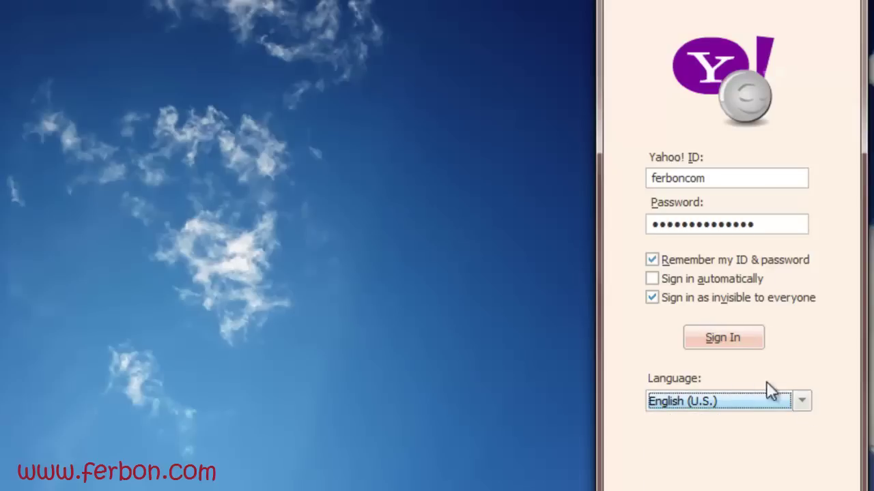
{"action": "left_click", "coordinate": [746, 336]}
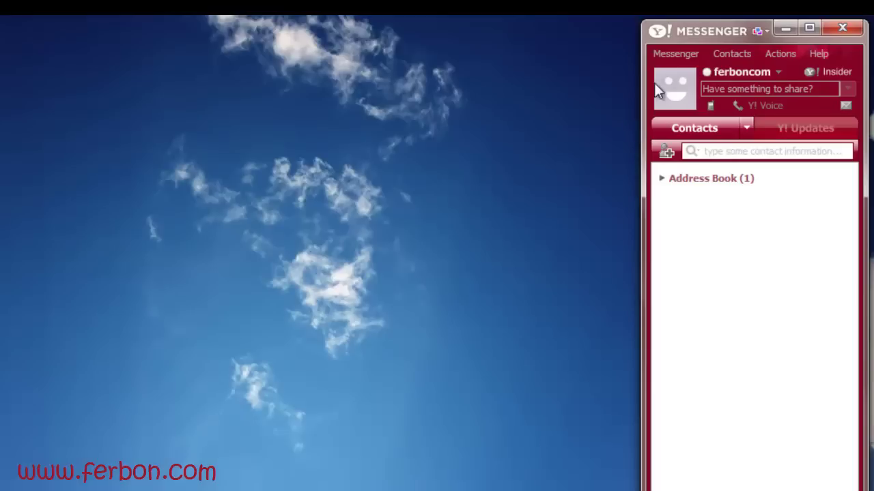
Wait until the contact list with its one-contact Address Book group appears
{"action": "mouse_move", "coordinate": [665, 106]}
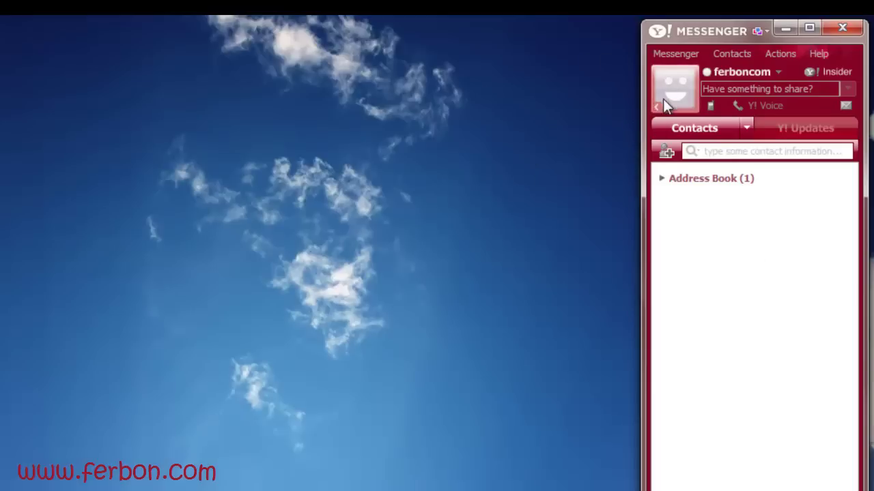
{"action": "left_click", "coordinate": [658, 106]}
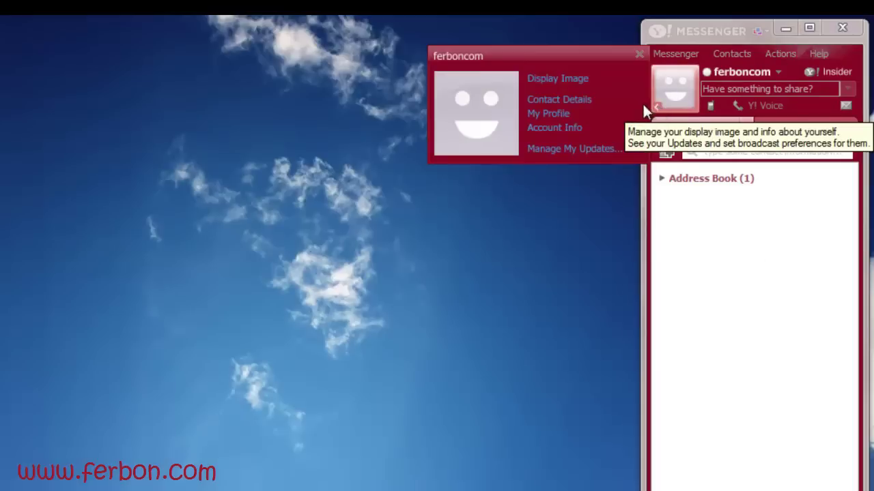
{"action": "left_click", "coordinate": [552, 79]}
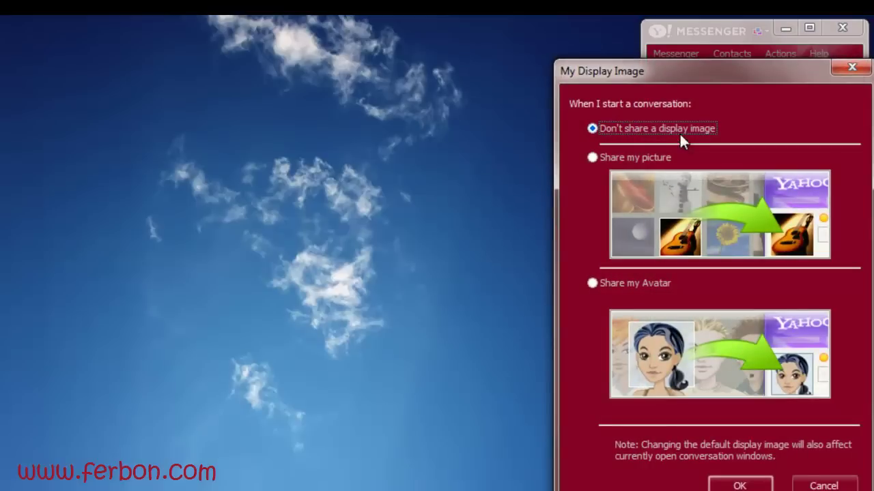
{"action": "left_click", "coordinate": [627, 159]}
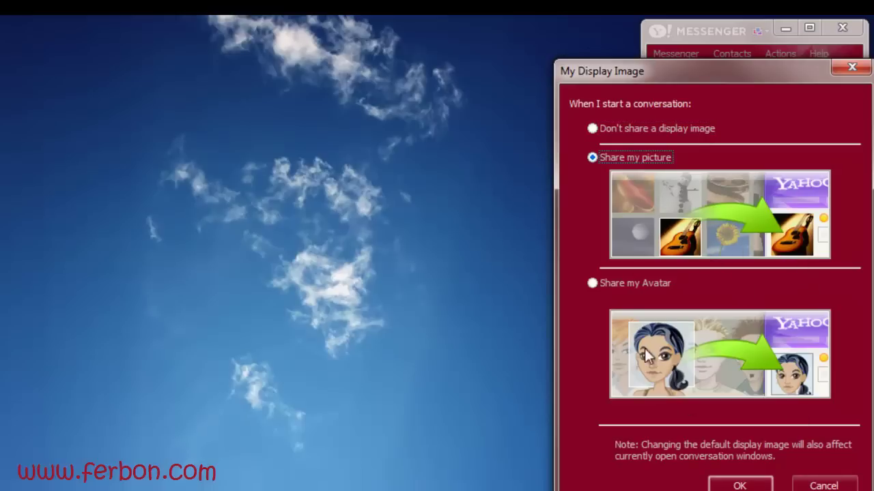
{"action": "left_click", "coordinate": [632, 282]}
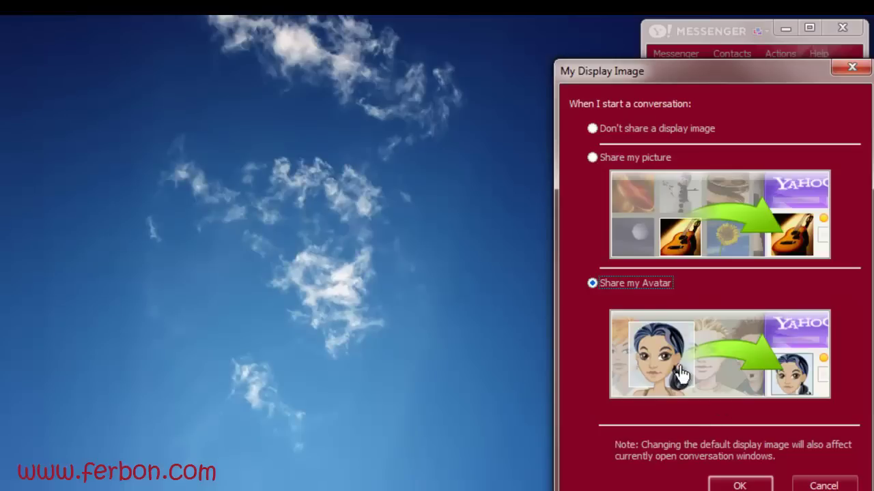
{"action": "left_click", "coordinate": [592, 157]}
{"action": "left_click", "coordinate": [737, 485]}
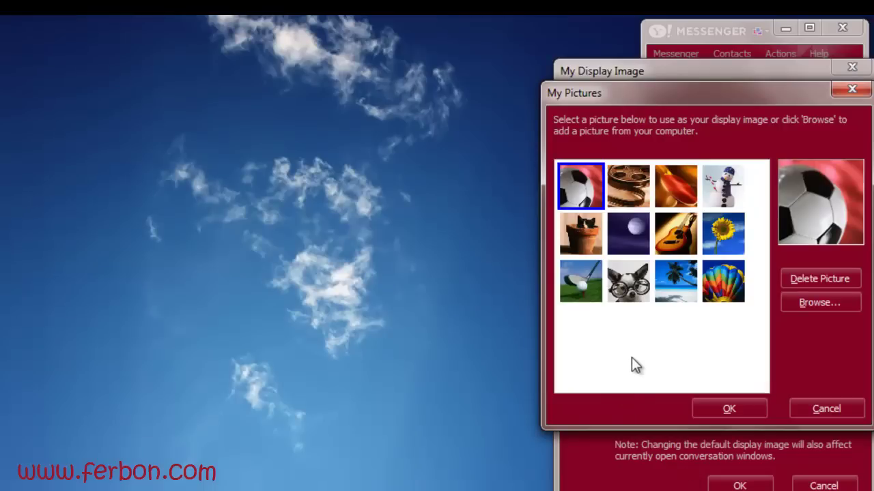
{"action": "left_click", "coordinate": [639, 229]}
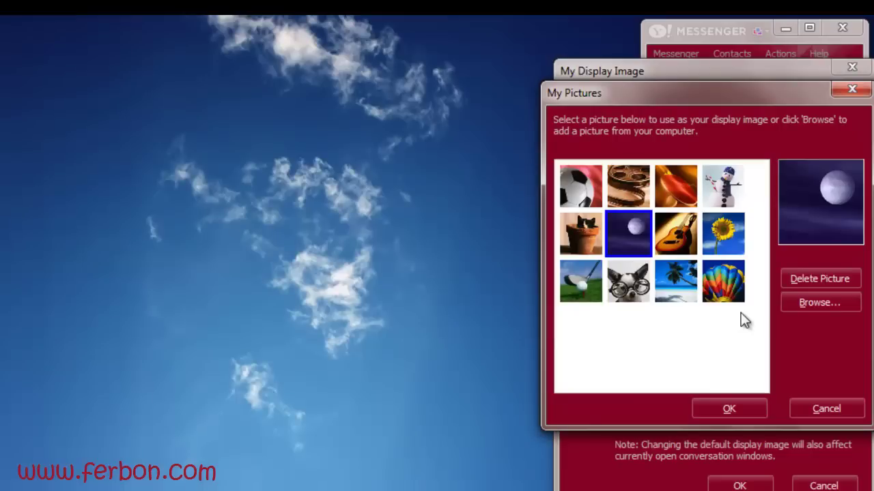
{"action": "left_click", "coordinate": [820, 302]}
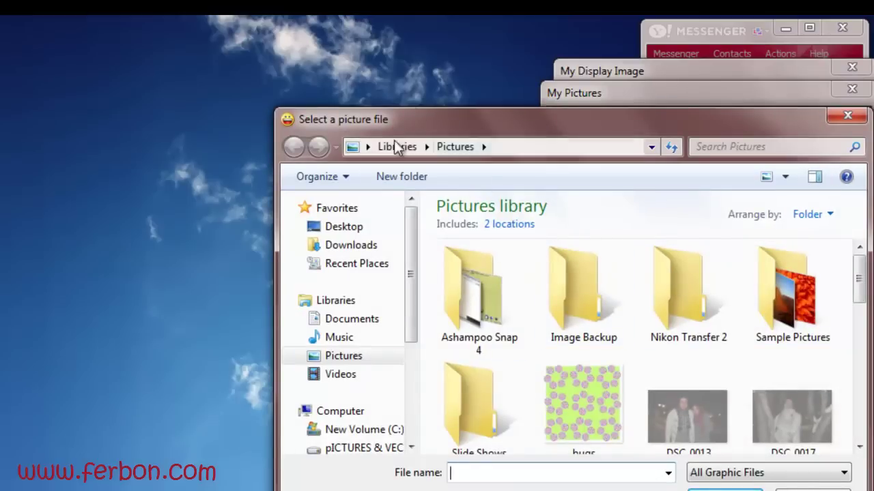
{"action": "left_click", "coordinate": [853, 115]}
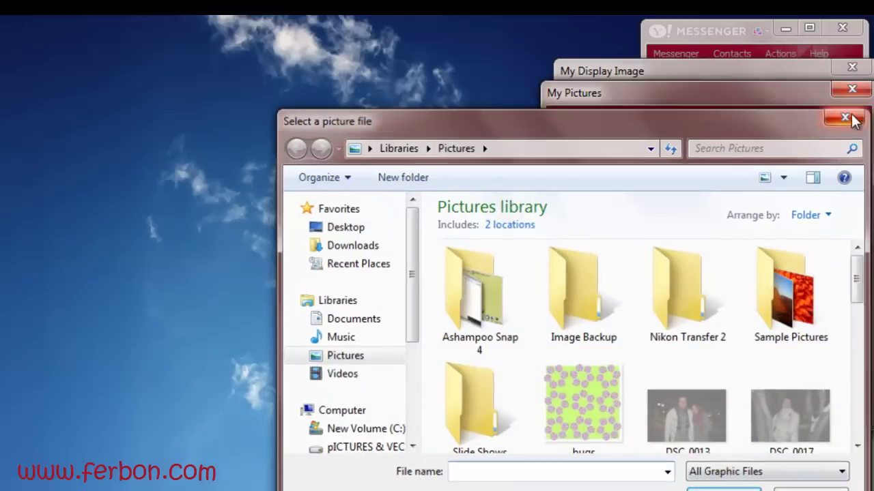
{"action": "left_click", "coordinate": [853, 89]}
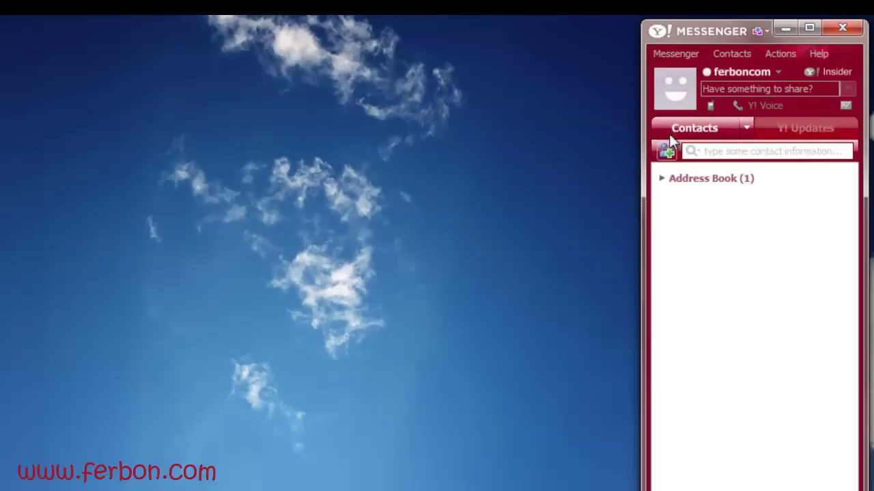
Open Messenger Preferences, move it left, and show the Appearance category
{"action": "left_click", "coordinate": [688, 53]}
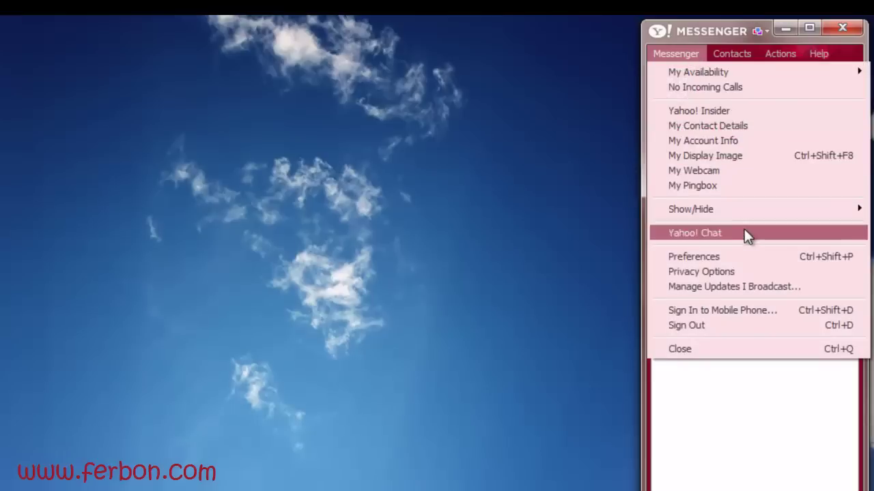
{"action": "left_click", "coordinate": [707, 259]}
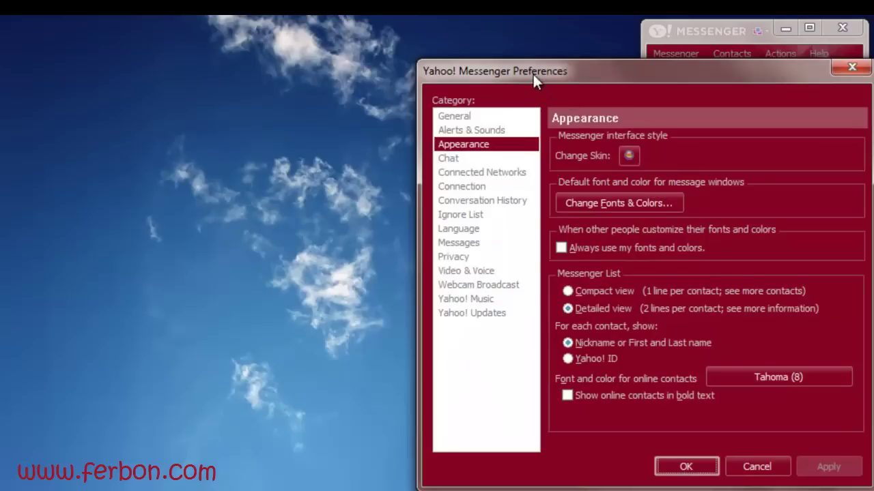
{"action": "left_click_drag", "start_coordinate": [532, 72], "coordinate": [384, 81]}
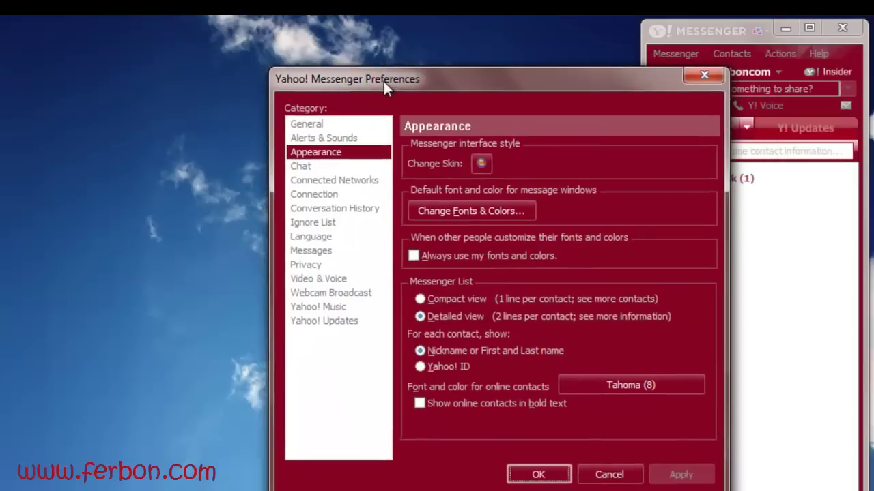
{"action": "left_click", "coordinate": [316, 125]}
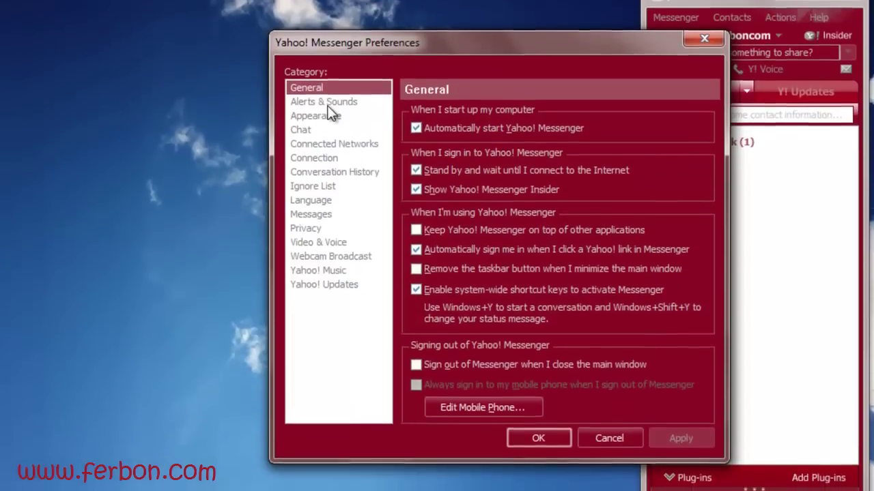
{"action": "left_click", "coordinate": [329, 99]}
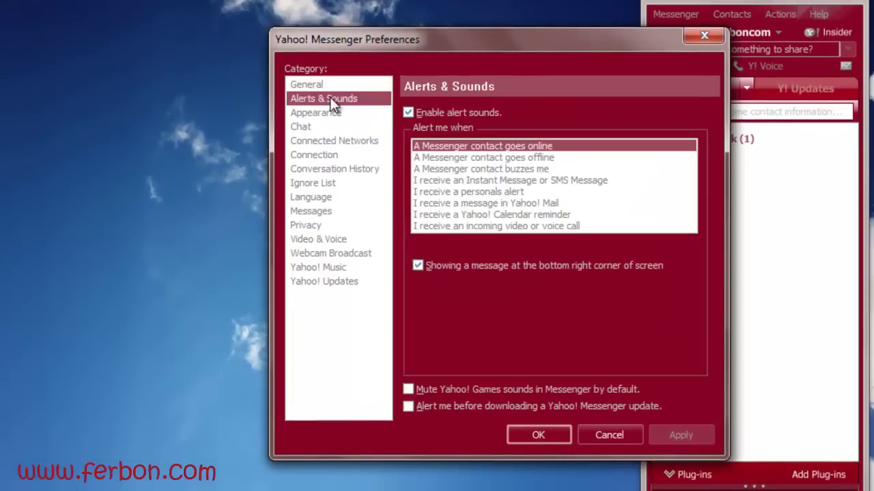
{"action": "left_click", "coordinate": [329, 113]}
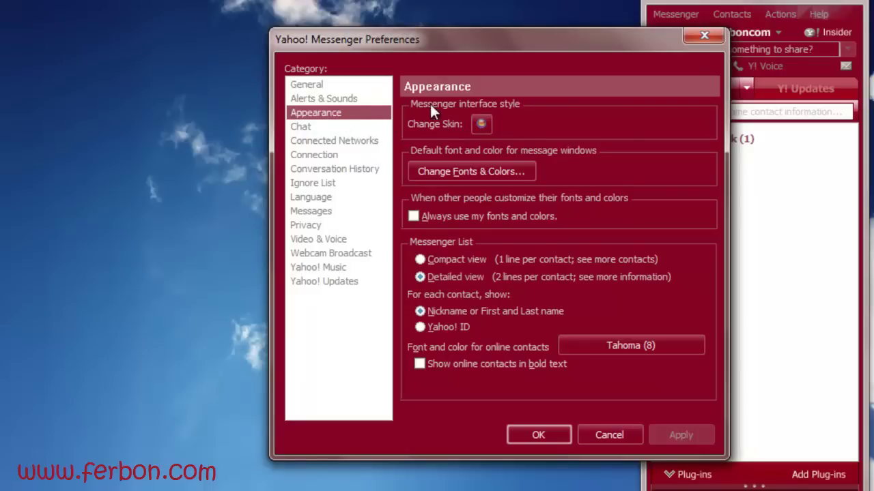
Apply the purple flame skin and tick 'Always use my fonts and colors'
{"action": "left_click", "coordinate": [479, 125]}
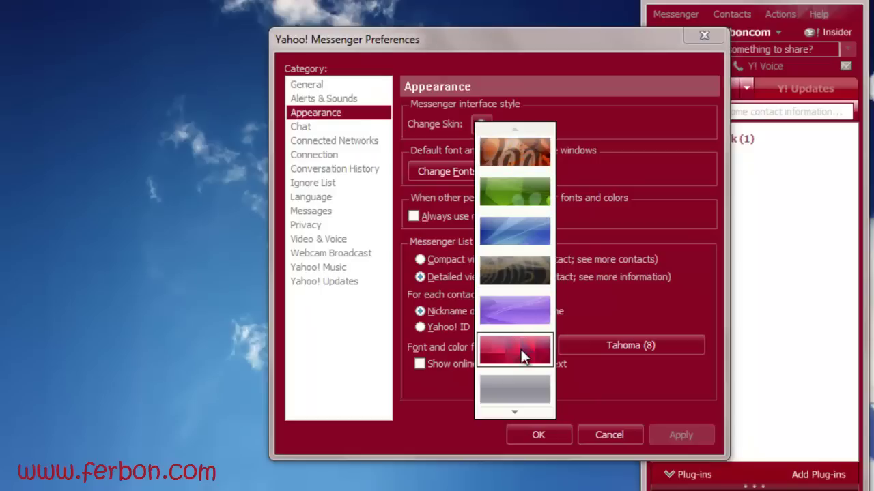
{"action": "left_click", "coordinate": [523, 307]}
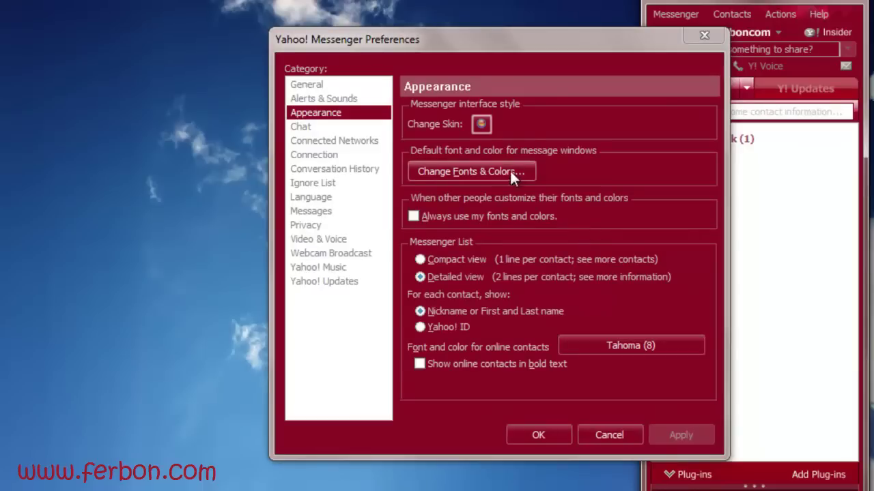
{"action": "left_click", "coordinate": [481, 123]}
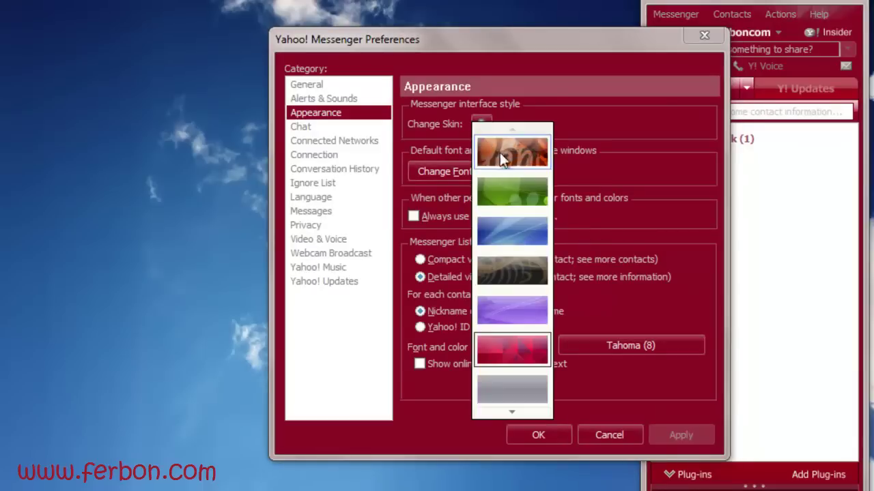
{"action": "left_click", "coordinate": [522, 272]}
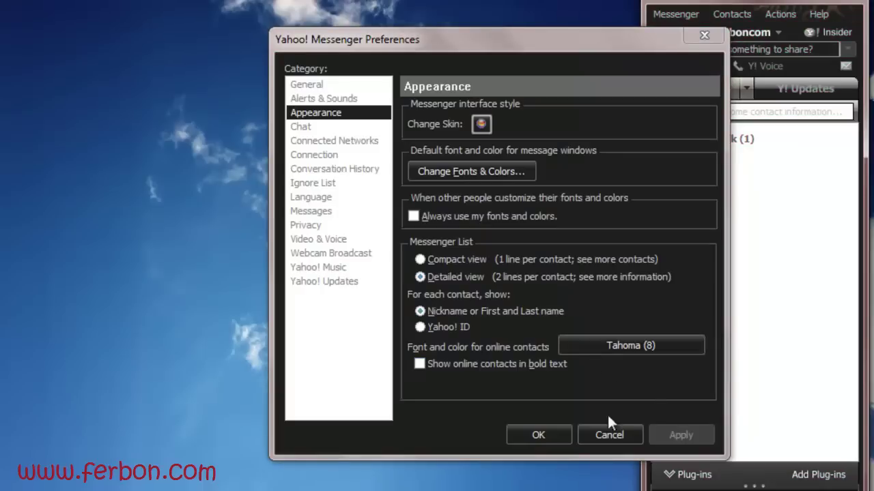
{"action": "left_click", "coordinate": [482, 125]}
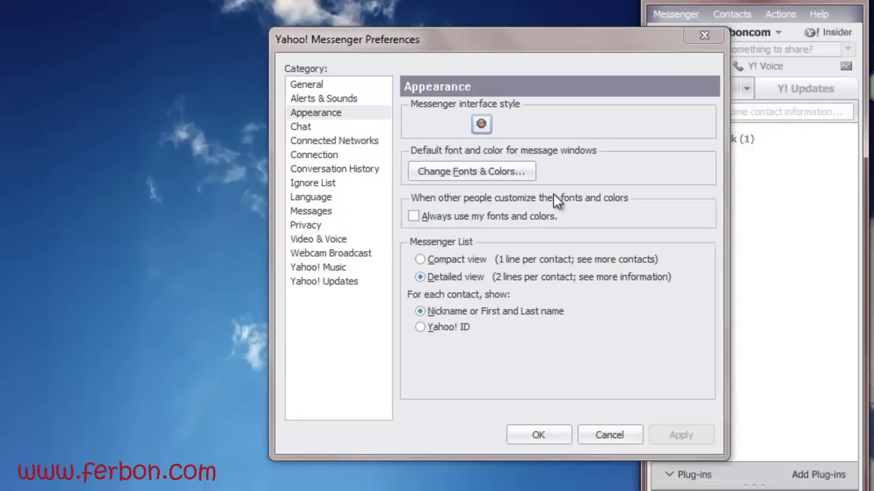
{"action": "left_click", "coordinate": [486, 124]}
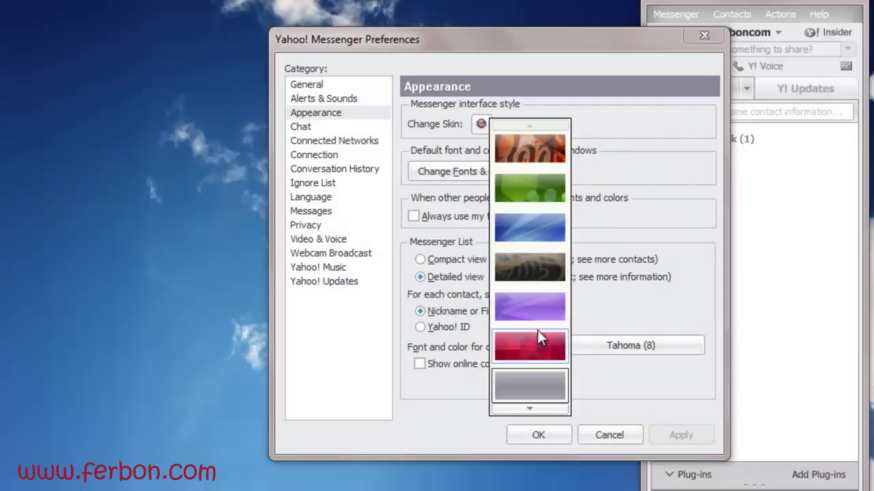
{"action": "left_click", "coordinate": [534, 409]}
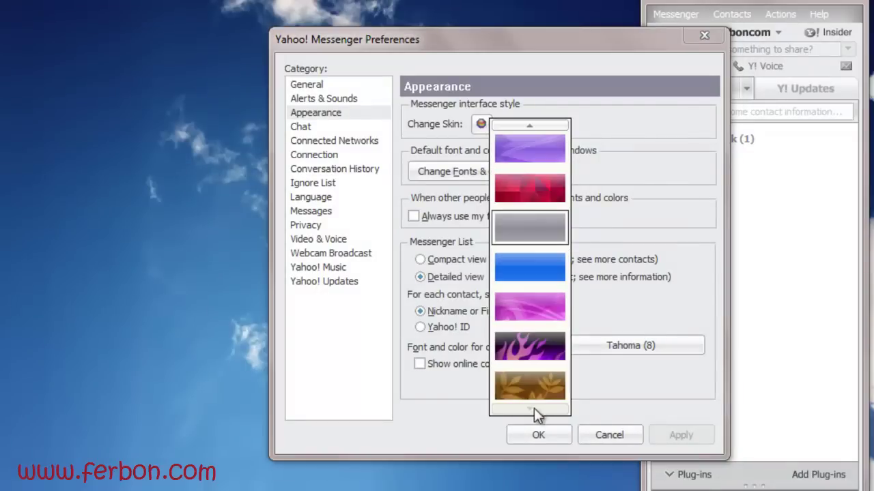
{"action": "left_click", "coordinate": [533, 354]}
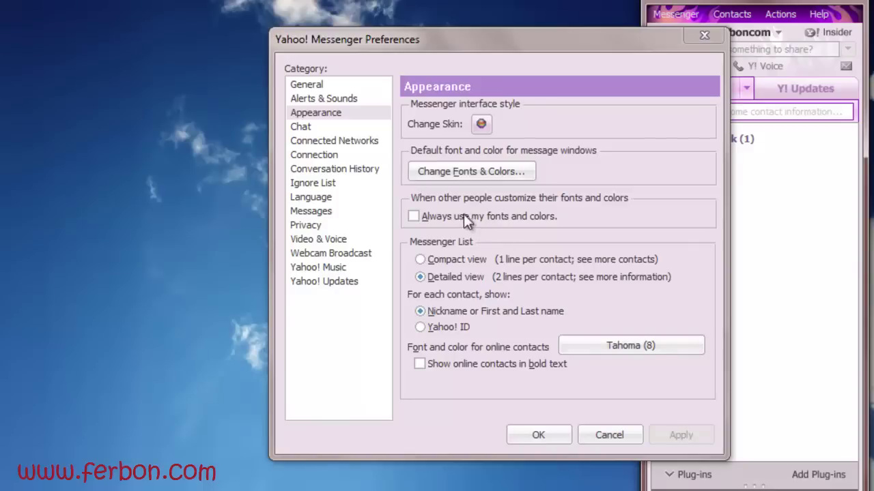
{"action": "left_click", "coordinate": [427, 217]}
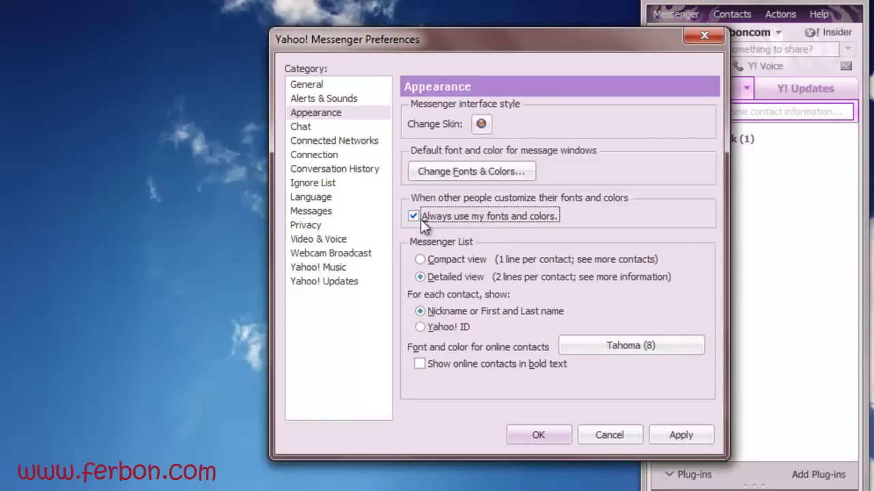
{"action": "left_click", "coordinate": [468, 172]}
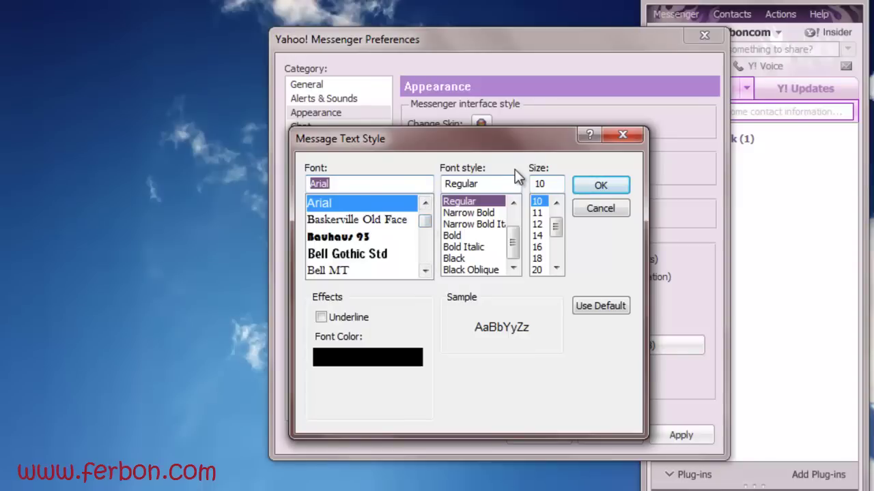
Set the message font to Comic Sans MS, Bold, size 12
{"action": "mouse_move", "coordinate": [425, 231]}
{"action": "left_mouse_down"}
{"action": "mouse_move", "coordinate": [421, 273]}
{"action": "mouse_move", "coordinate": [433, 218]}
{"action": "left_mouse_up"}
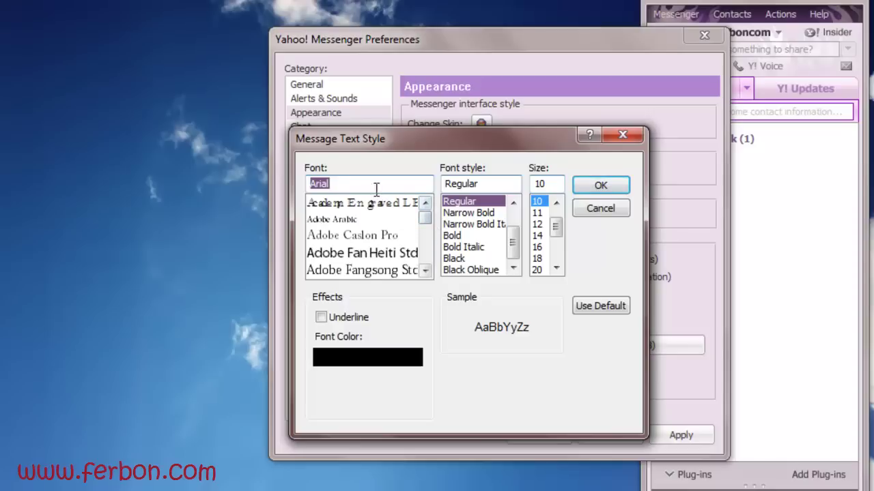
{"action": "type", "text": "co"}
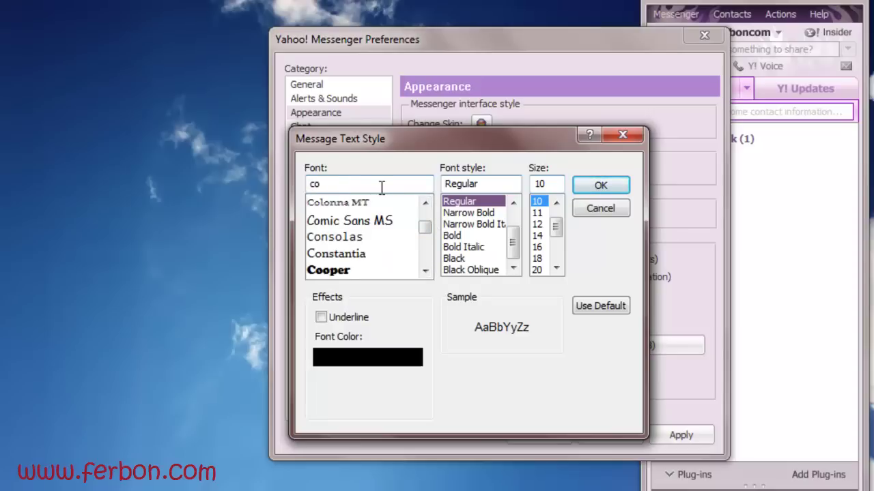
{"action": "left_click", "coordinate": [366, 223]}
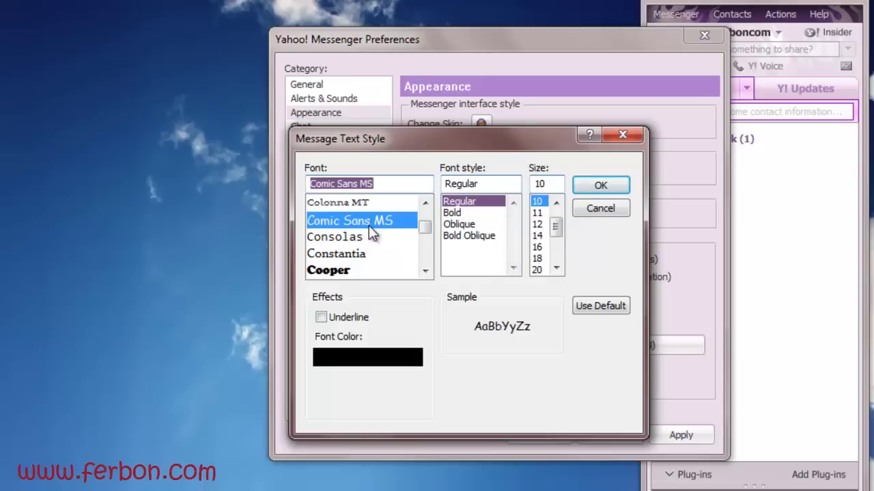
{"action": "left_click", "coordinate": [466, 212]}
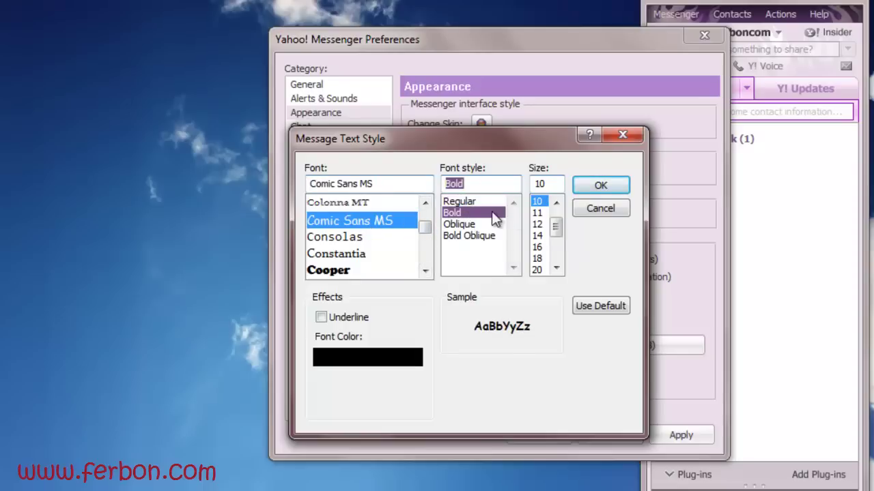
{"action": "left_click", "coordinate": [538, 224]}
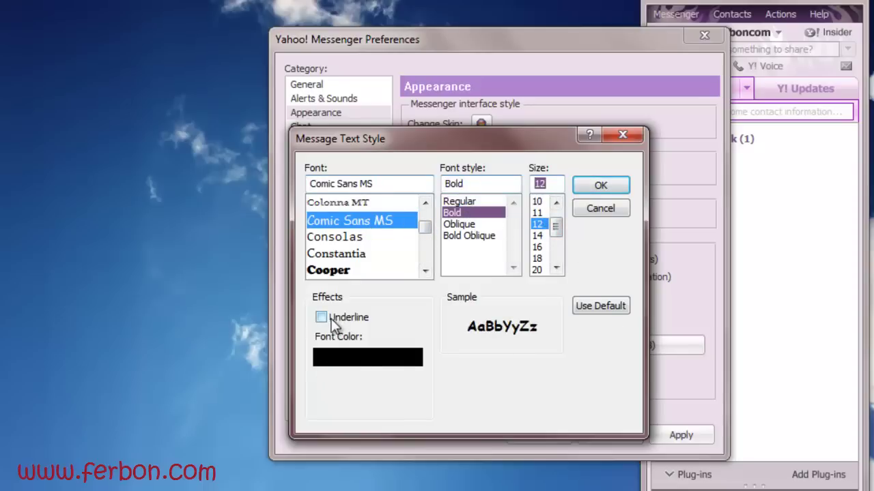
Make the message text dark red, confirm the style, and show Connected Networks preferences
{"action": "left_click", "coordinate": [335, 362]}
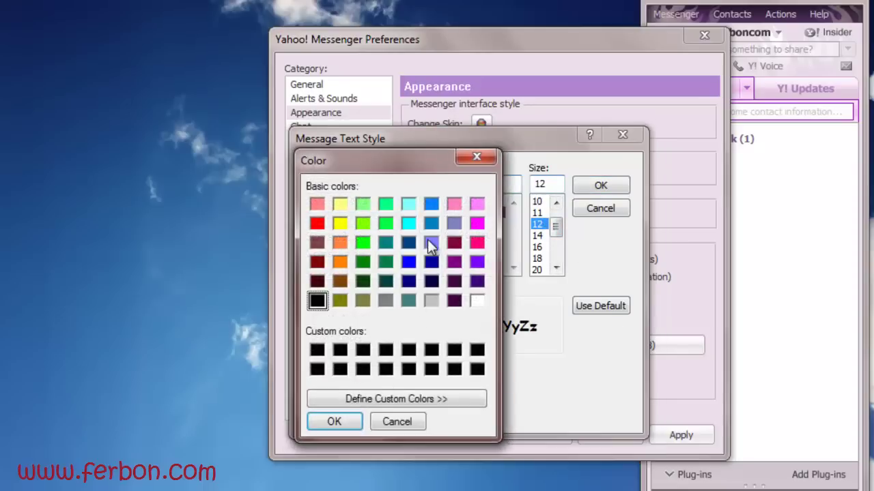
{"action": "left_click", "coordinate": [317, 262]}
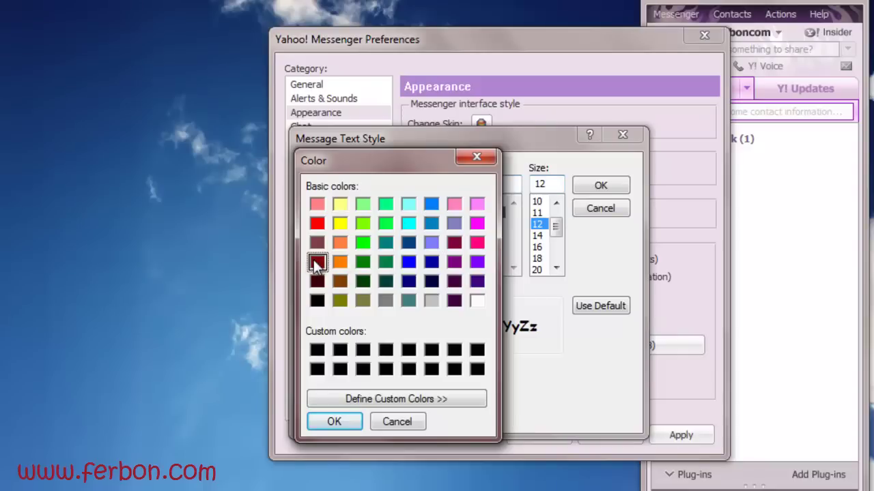
{"action": "left_click", "coordinate": [334, 422]}
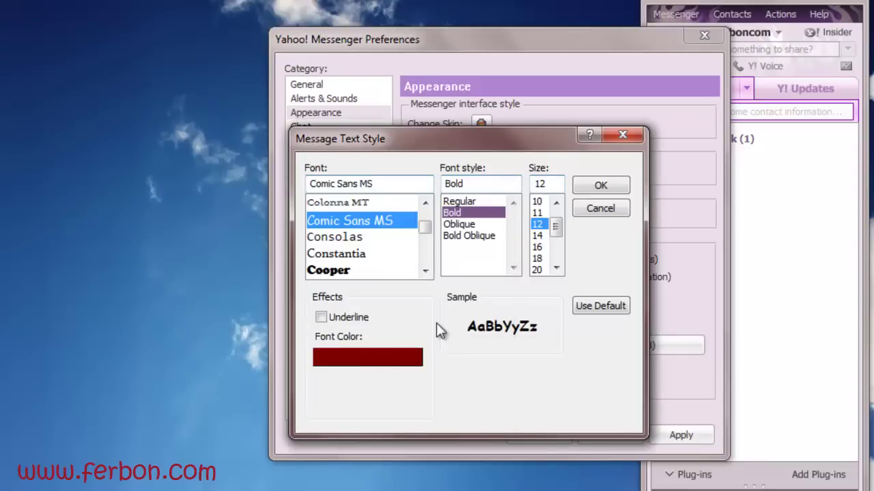
{"action": "left_click", "coordinate": [589, 187]}
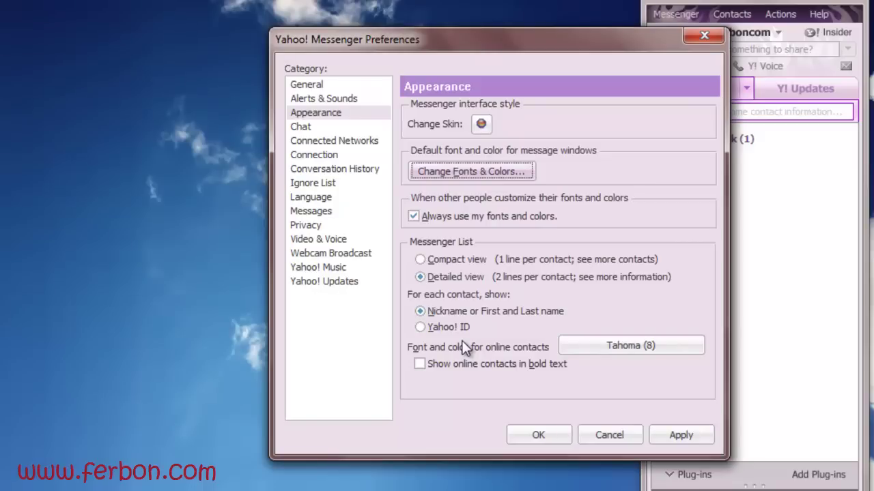
{"action": "left_click", "coordinate": [307, 84]}
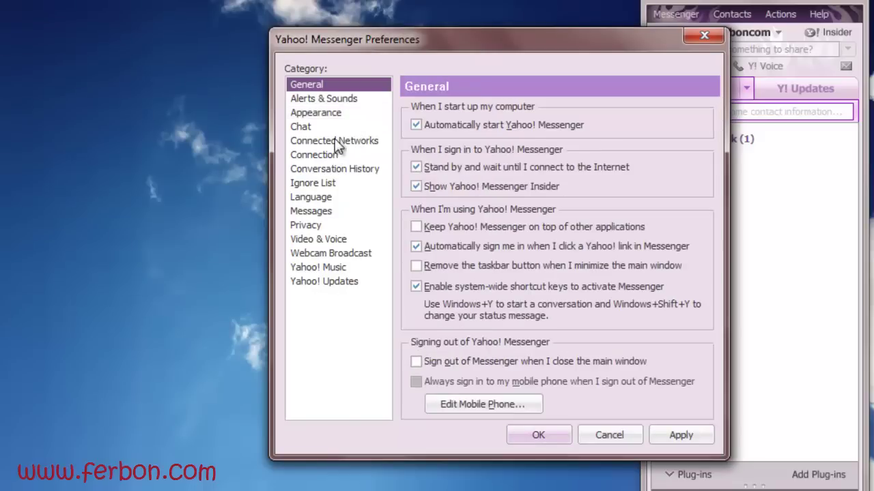
{"action": "left_click", "coordinate": [348, 142]}
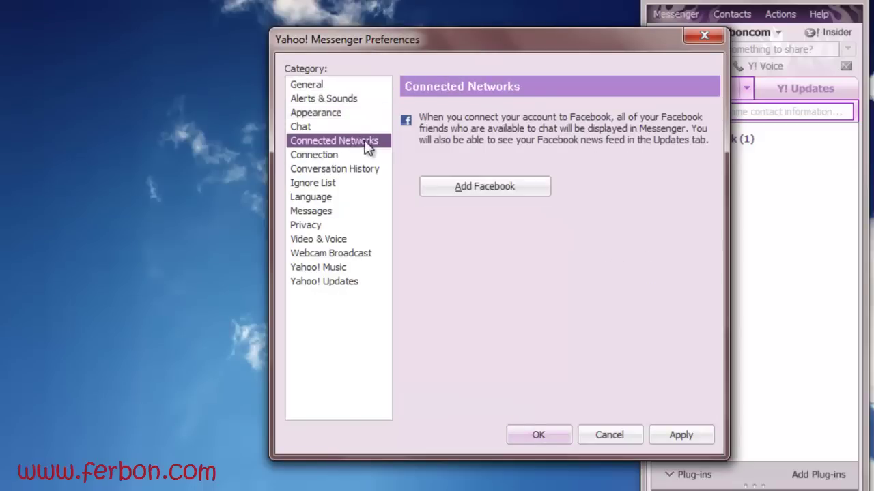
Start adding a Facebook account and fill its login form with a sample e-mail and password
{"action": "left_click", "coordinate": [486, 191]}
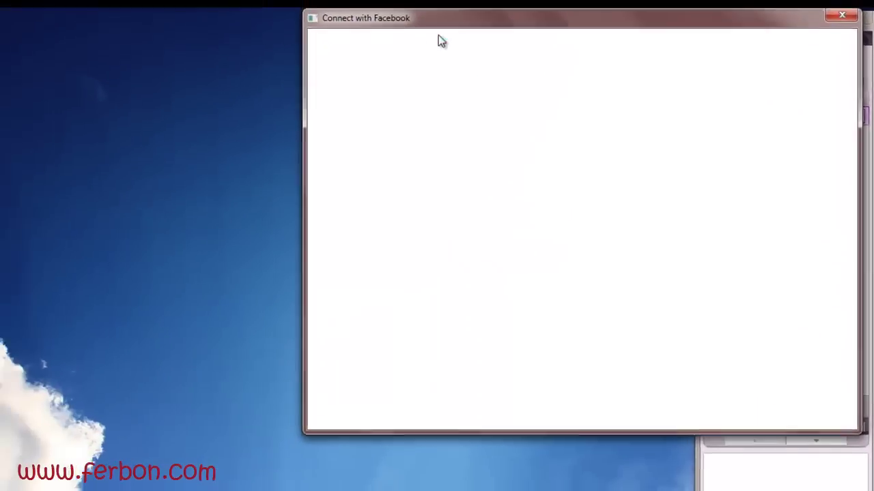
{"action": "left_click_drag", "start_coordinate": [439, 37], "coordinate": [140, 82]}
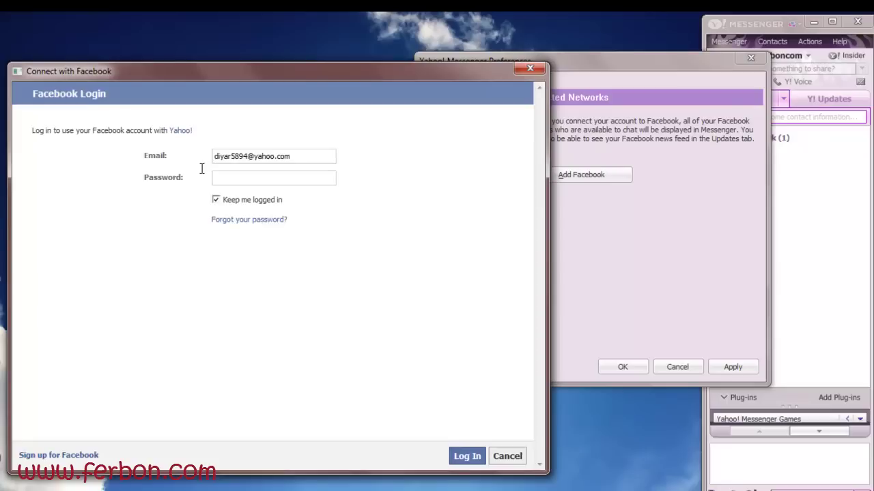
{"action": "double_click", "coordinate": [276, 157]}
{"action": "key", "text": "Tab"}
{"action": "type", "text": "d"}
{"action": "left_click_drag", "start_coordinate": [246, 157], "coordinate": [211, 162]}
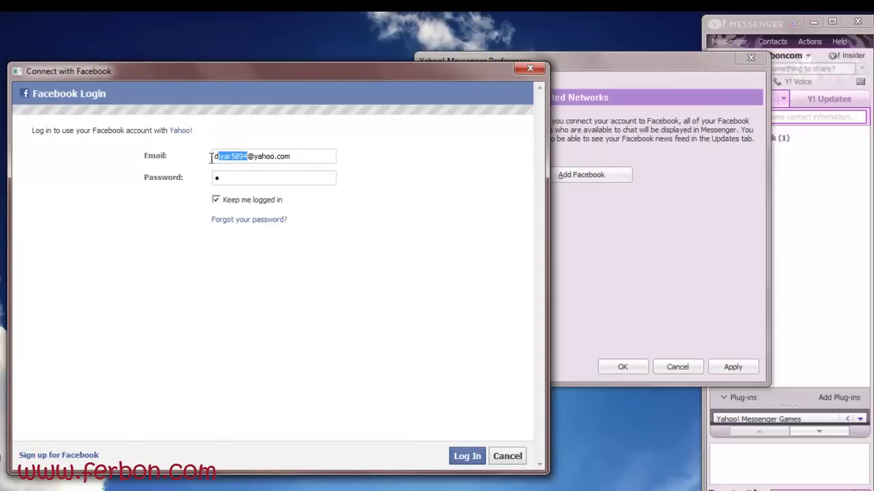
{"action": "type", "text": "sdasd"}
{"action": "key", "text": "Tab"}
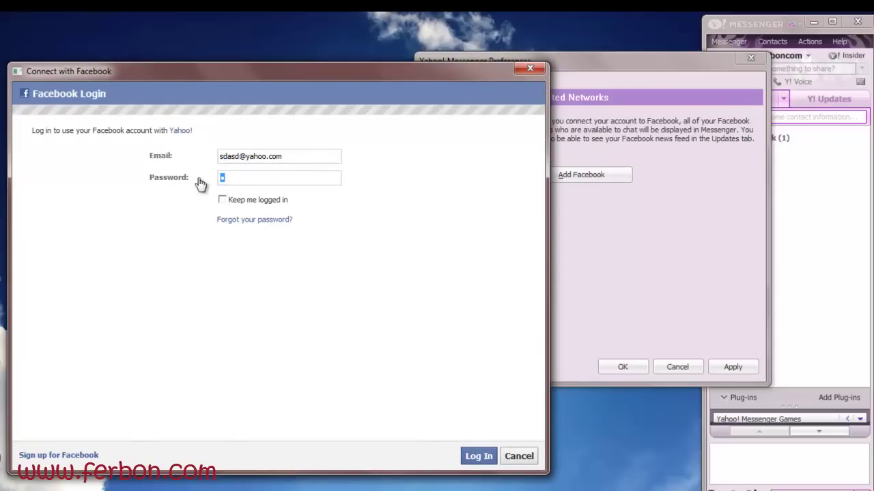
{"action": "type", "text": "sdasd"}
Cancel the Facebook login, close Preferences, and set the online status to Available
{"action": "left_click", "coordinate": [529, 68]}
{"action": "left_click", "coordinate": [732, 62]}
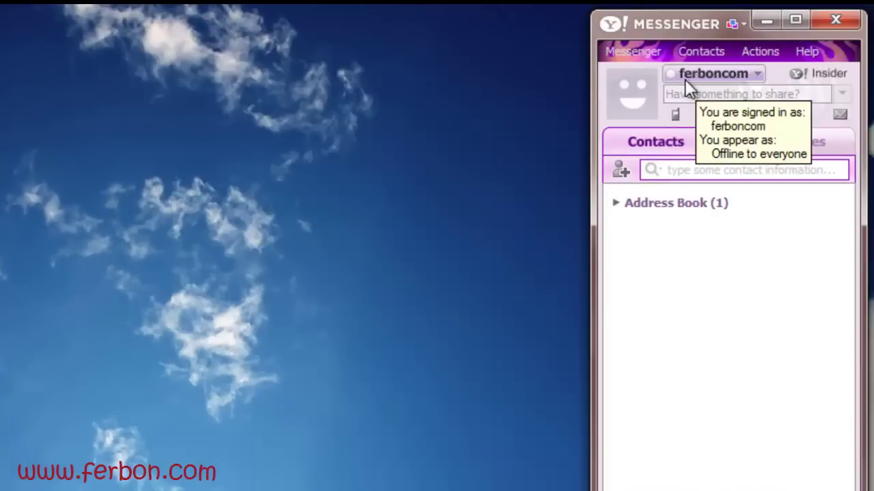
{"action": "left_click", "coordinate": [695, 79]}
{"action": "left_click", "coordinate": [700, 95]}
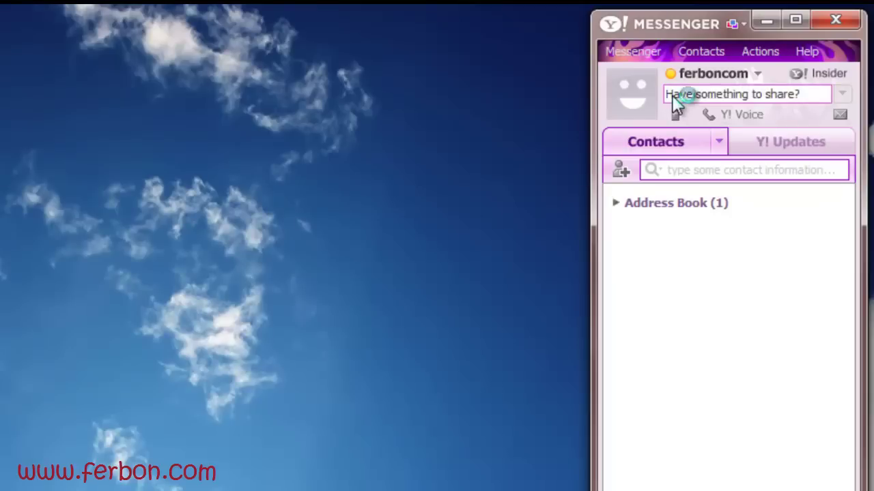
{"action": "left_click", "coordinate": [701, 73]}
{"action": "left_click", "coordinate": [713, 102]}
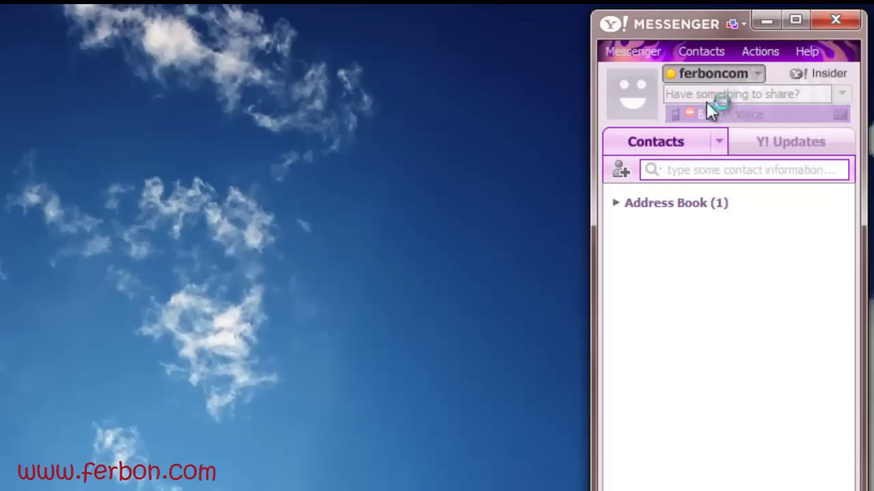
{"action": "left_click", "coordinate": [699, 74]}
{"action": "left_click", "coordinate": [714, 97]}
Set the status message to the Kurdish text 'فربوون سایتەک بۆ ژانیاری'
{"action": "left_click", "coordinate": [710, 95]}
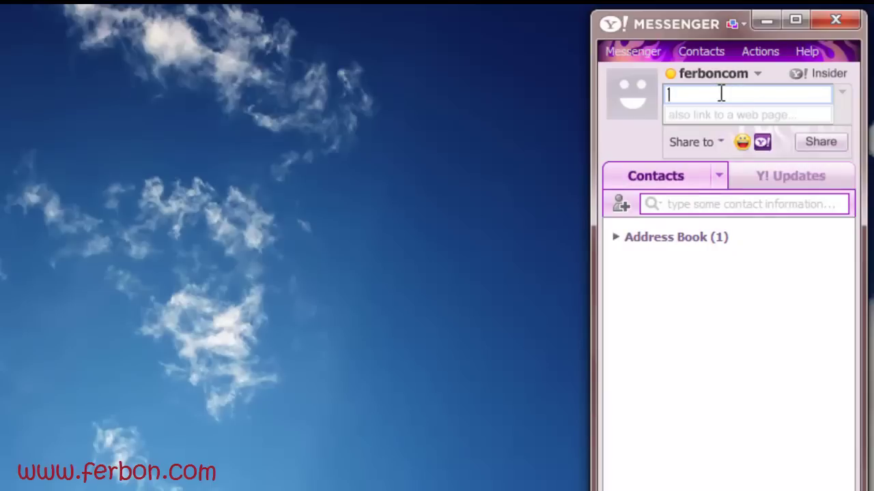
{"action": "type", "text": "فربوون سات"}
{"action": "key", "text": "BackSpace"}
{"action": "type", "text": "یتەک بۆ ژانیاری"}
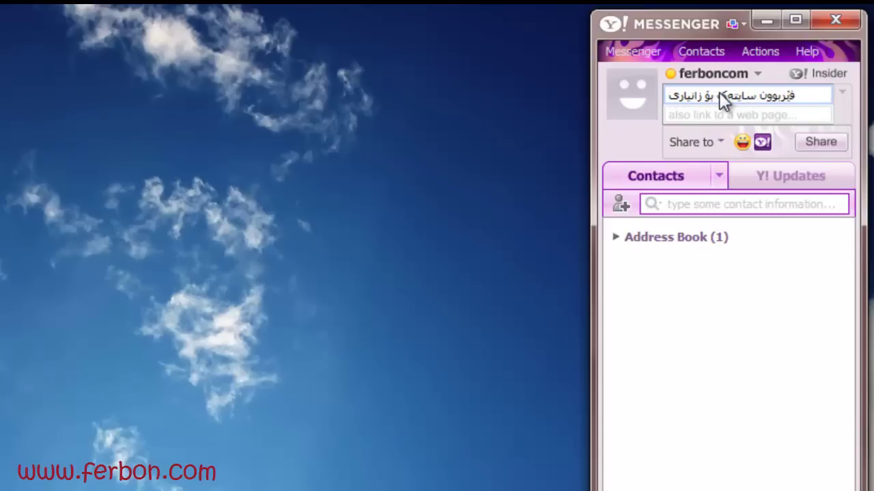
{"action": "left_click", "coordinate": [626, 138]}
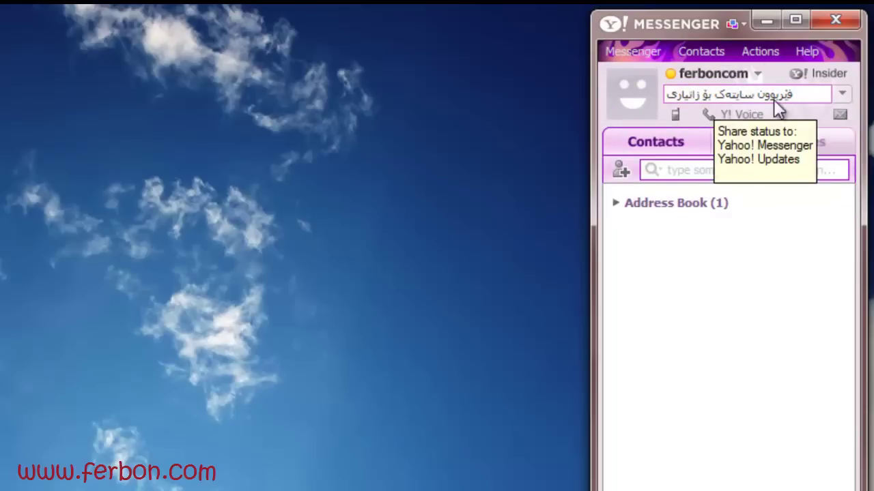
{"action": "left_click", "coordinate": [825, 95]}
{"action": "left_click", "coordinate": [778, 115]}
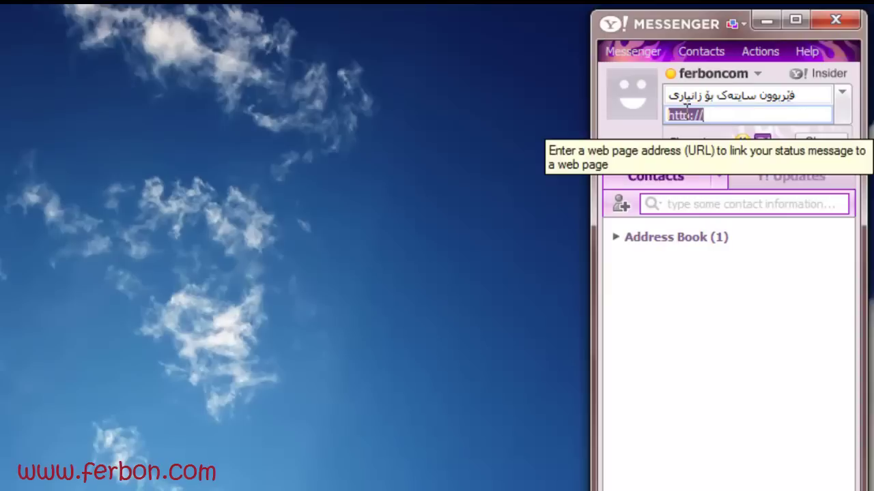
{"action": "left_click", "coordinate": [719, 114]}
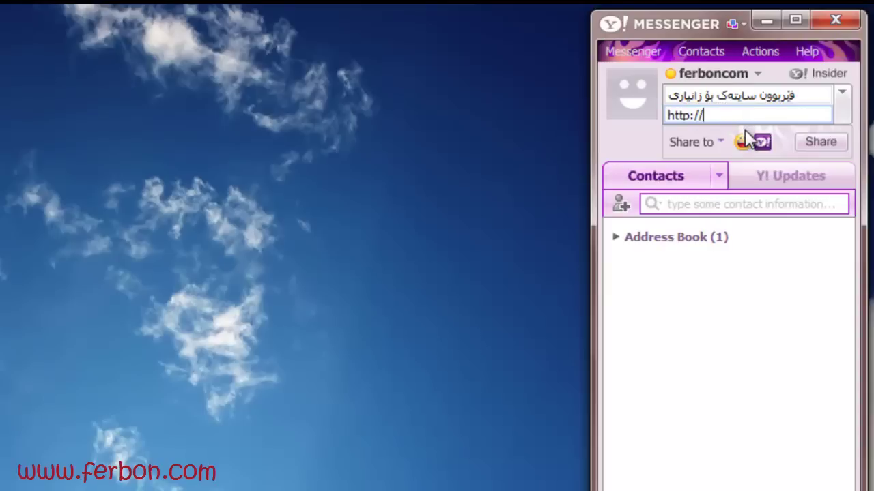
{"action": "type", "text": "www.ferbon.co"}
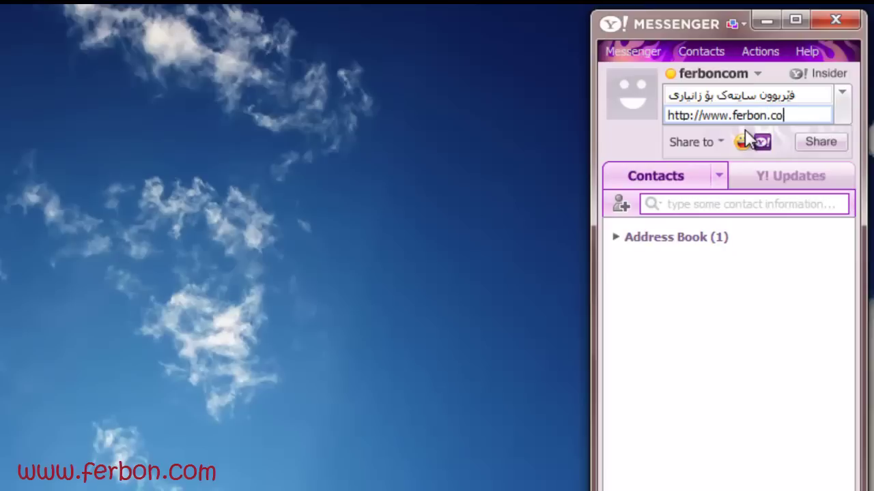
{"action": "type", "text": "m"}
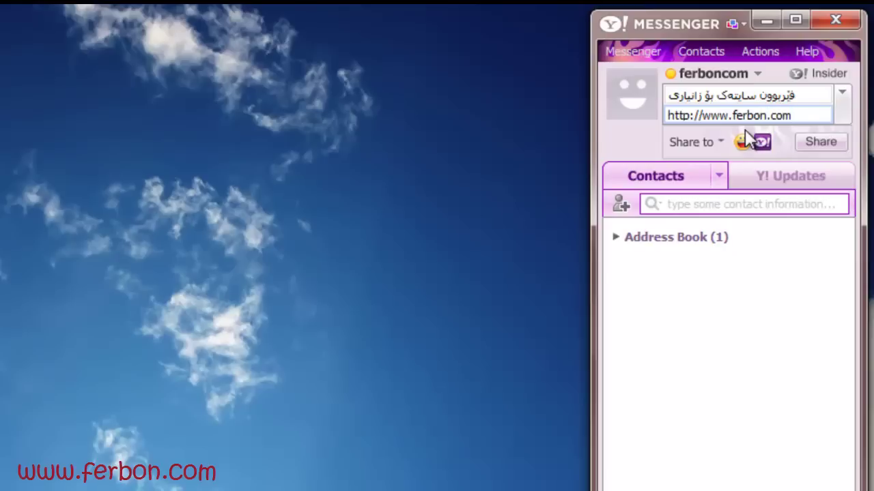
{"action": "left_click", "coordinate": [631, 141]}
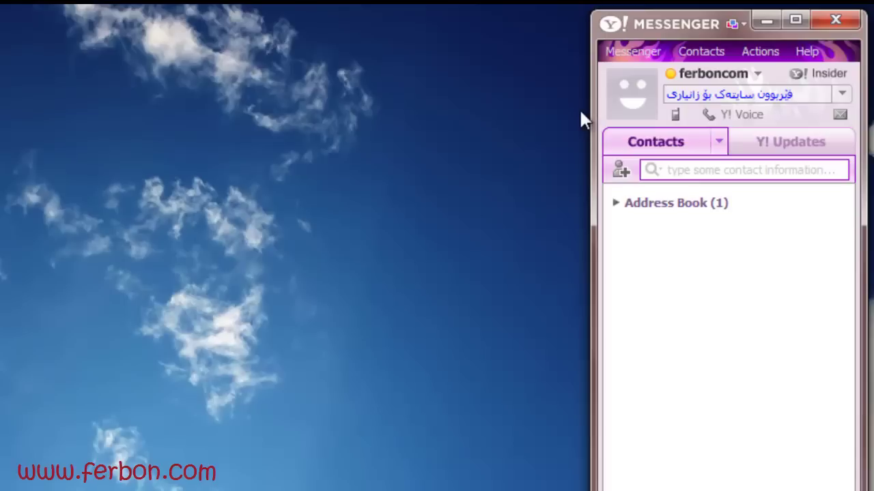
Turn on Show Offline Contacts in the contact list display options
{"action": "left_click", "coordinate": [742, 104]}
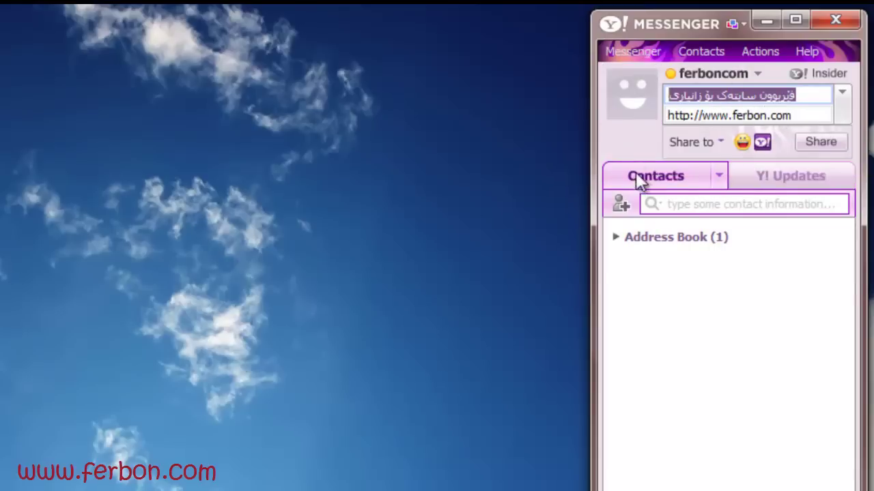
{"action": "left_click", "coordinate": [619, 143]}
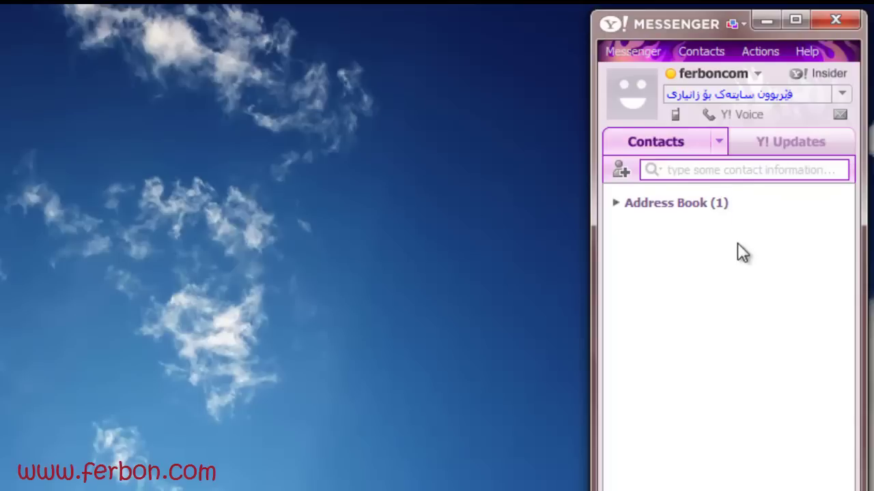
{"action": "left_click", "coordinate": [720, 147]}
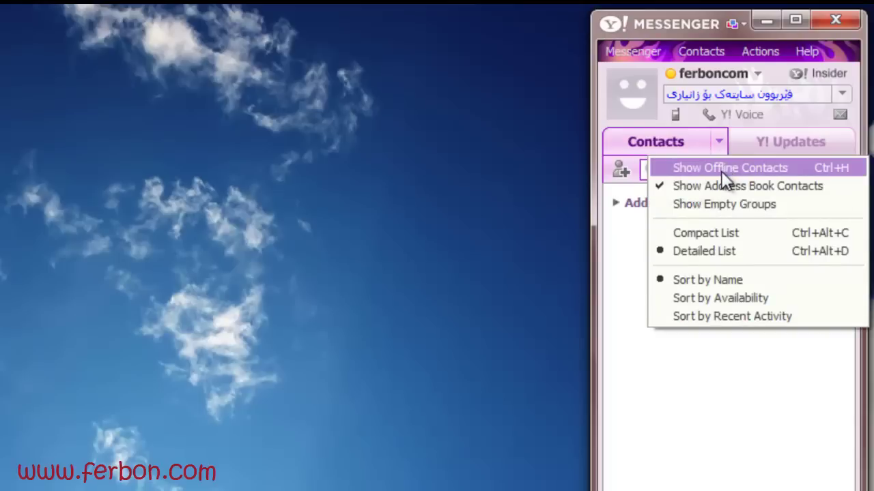
{"action": "left_click", "coordinate": [722, 170]}
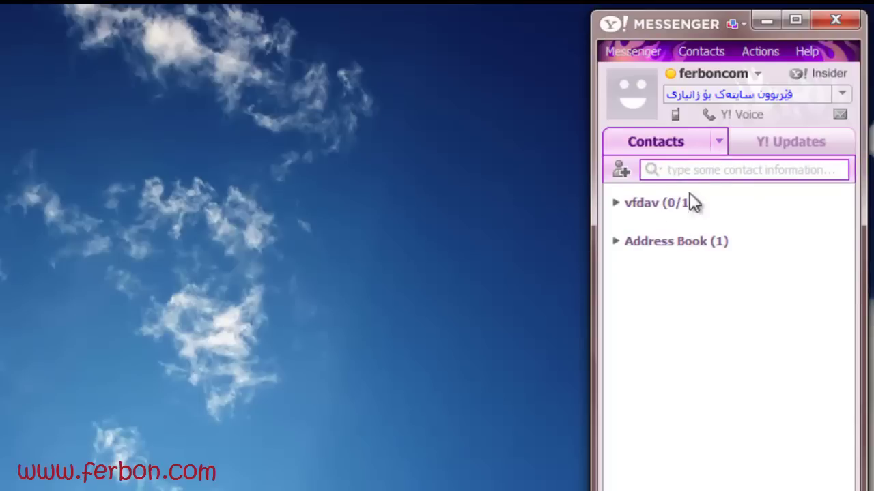
{"action": "left_click", "coordinate": [716, 146]}
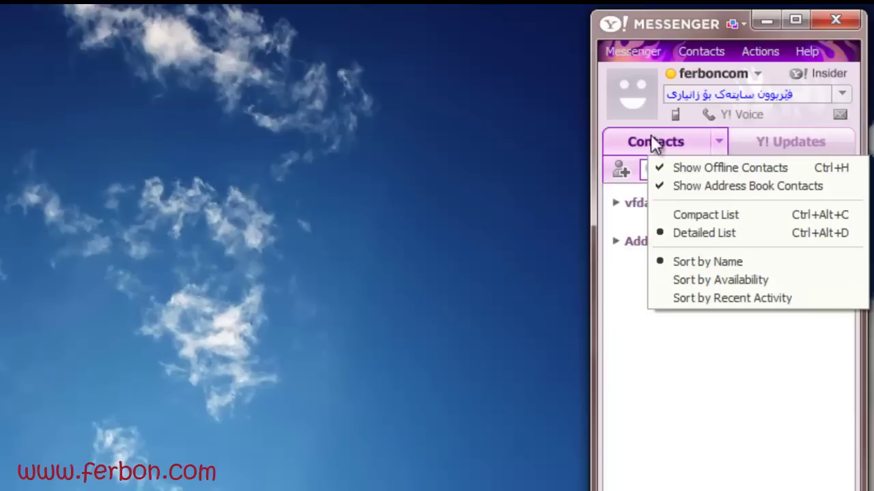
{"action": "left_click", "coordinate": [718, 141]}
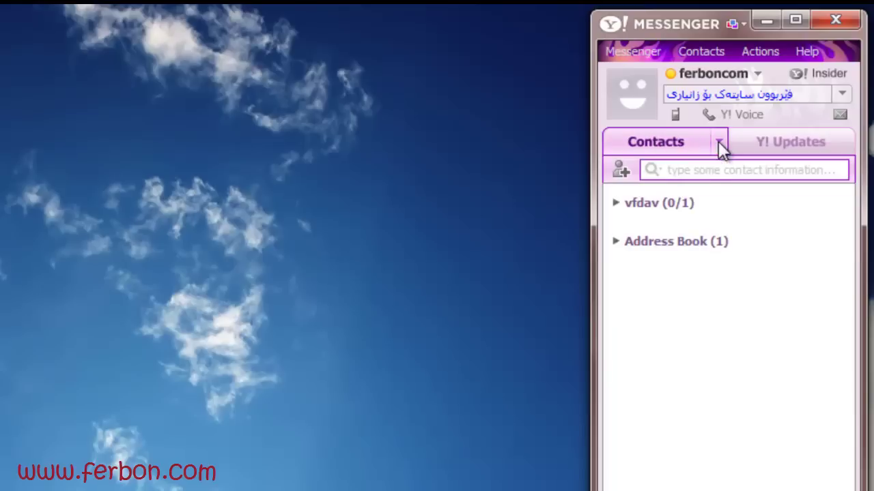
{"action": "left_click", "coordinate": [721, 144]}
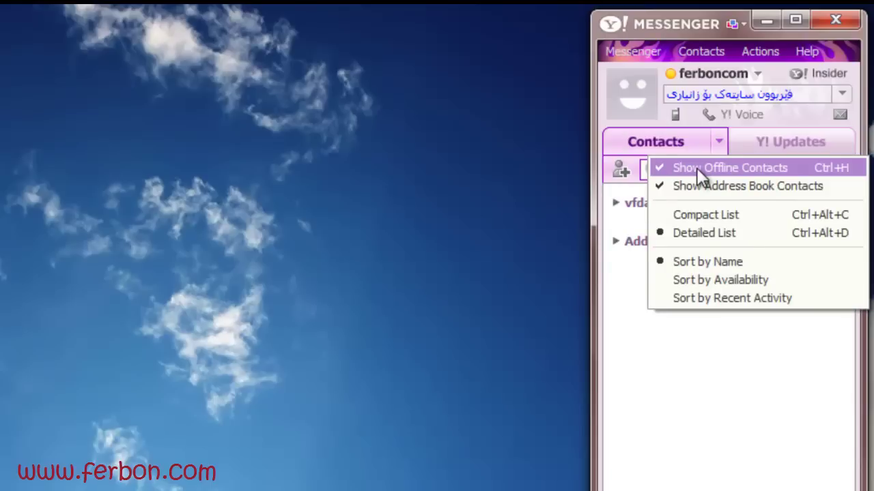
{"action": "left_click", "coordinate": [697, 168]}
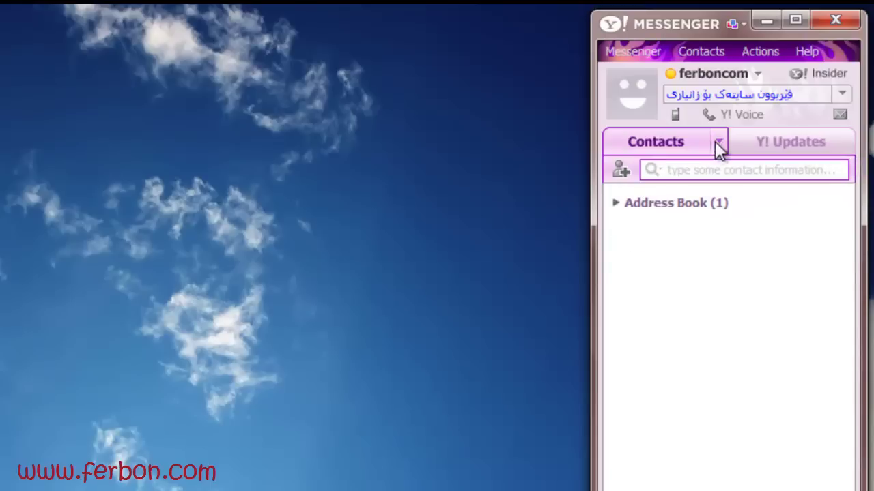
{"action": "left_click", "coordinate": [716, 141]}
{"action": "left_click", "coordinate": [701, 172]}
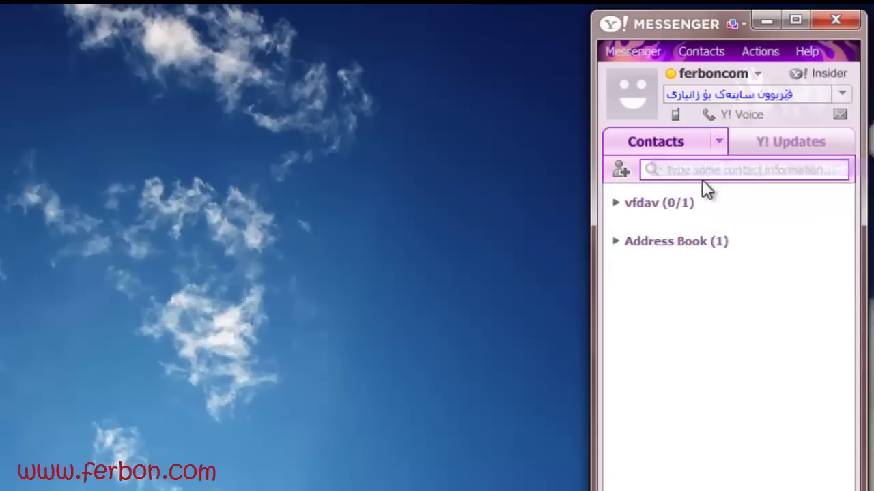
Look through the contact list sort options without changing anything
{"action": "left_click", "coordinate": [718, 141]}
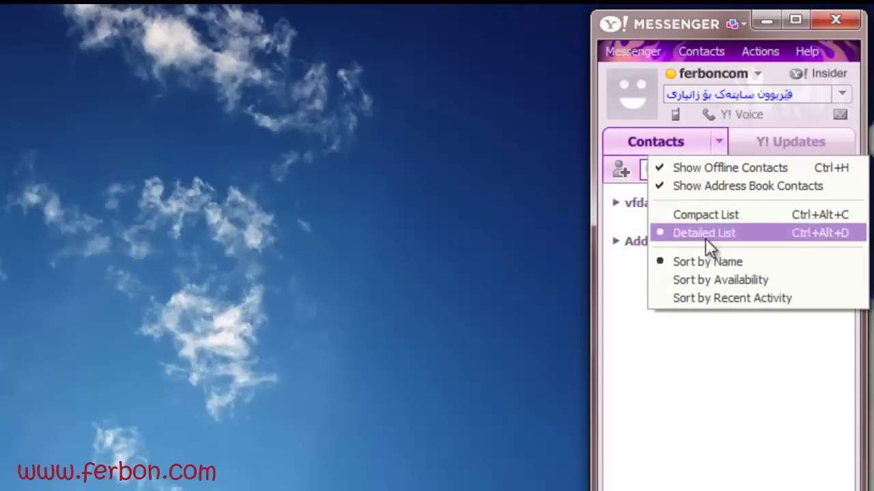
{"action": "left_click", "coordinate": [728, 412]}
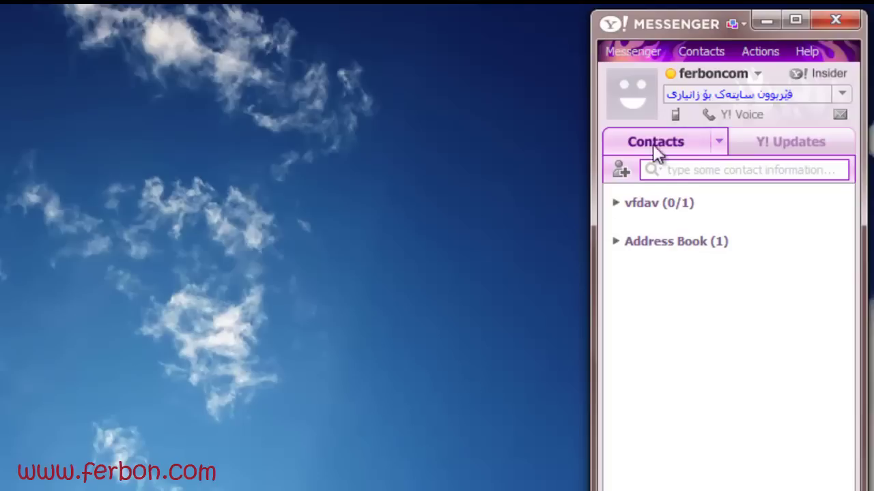
{"action": "left_click", "coordinate": [719, 142]}
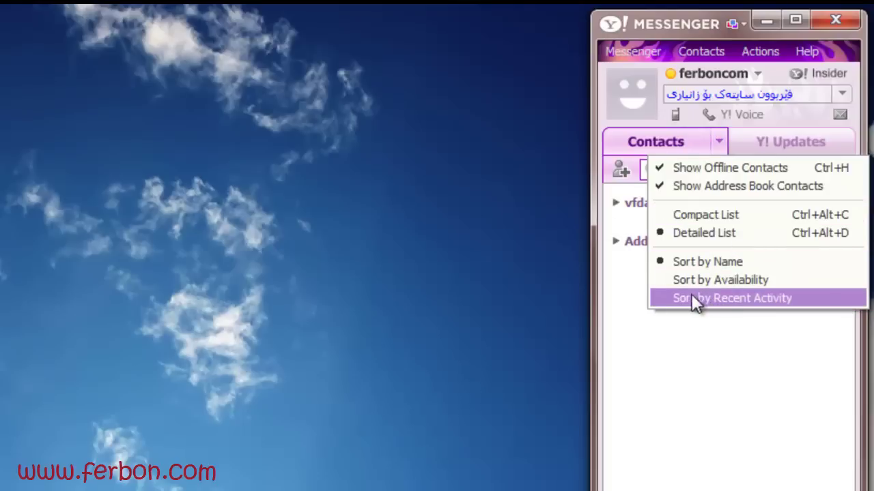
{"action": "left_click", "coordinate": [641, 355]}
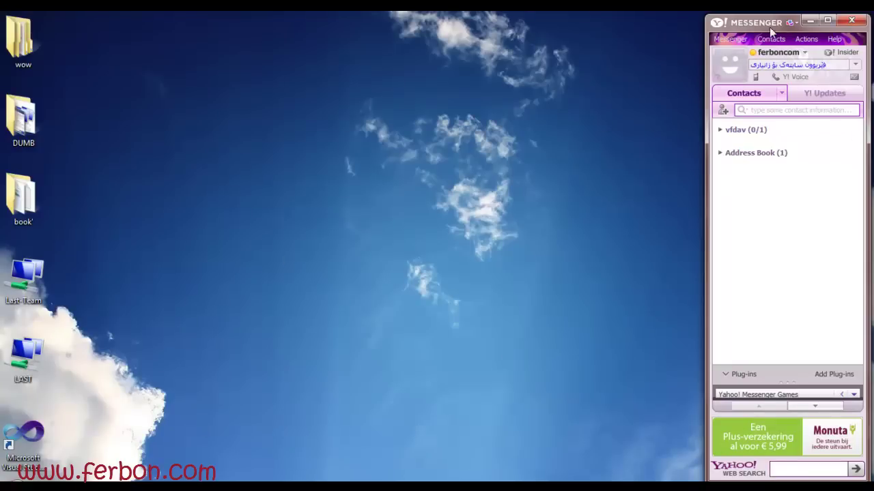
Open the Run box from the Start menu search and enter regedit
{"action": "key", "text": "super"}
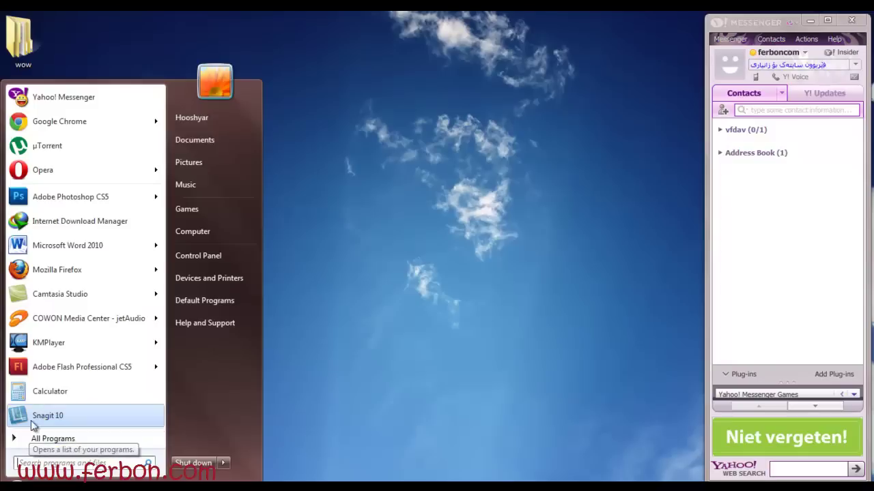
{"action": "left_click", "coordinate": [95, 97]}
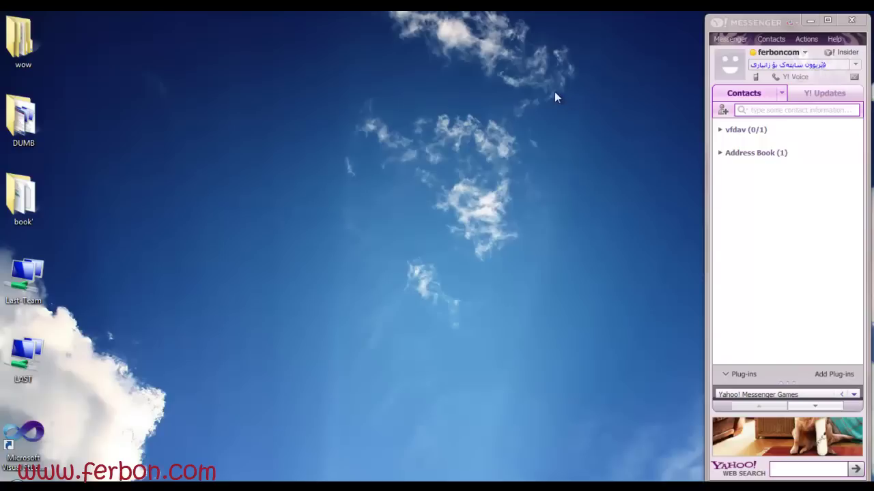
{"action": "key", "text": "super"}
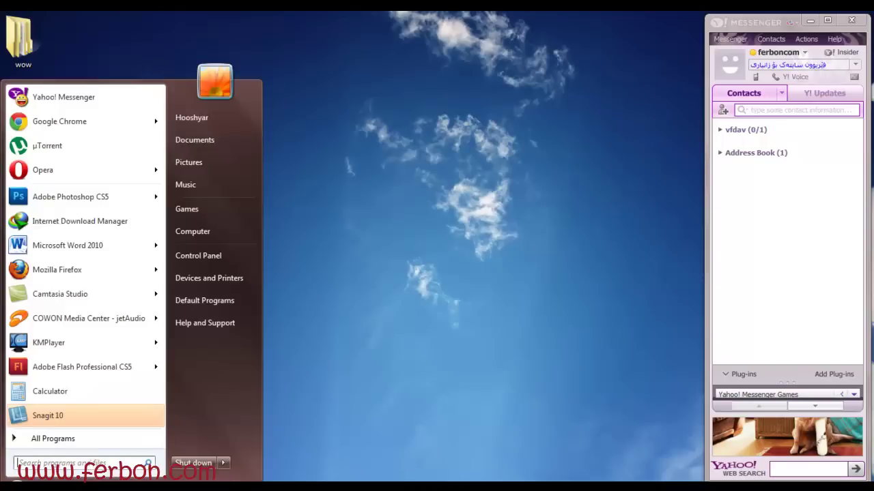
{"action": "type", "text": "run"}
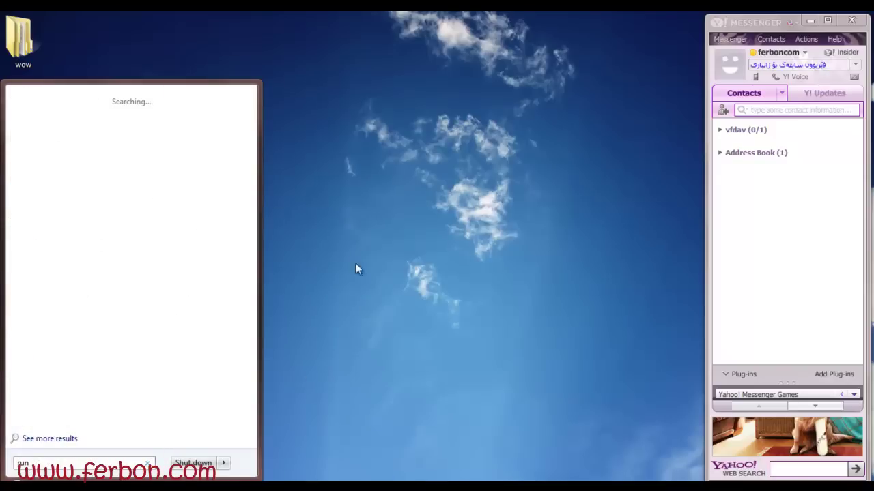
{"action": "key", "text": "Return"}
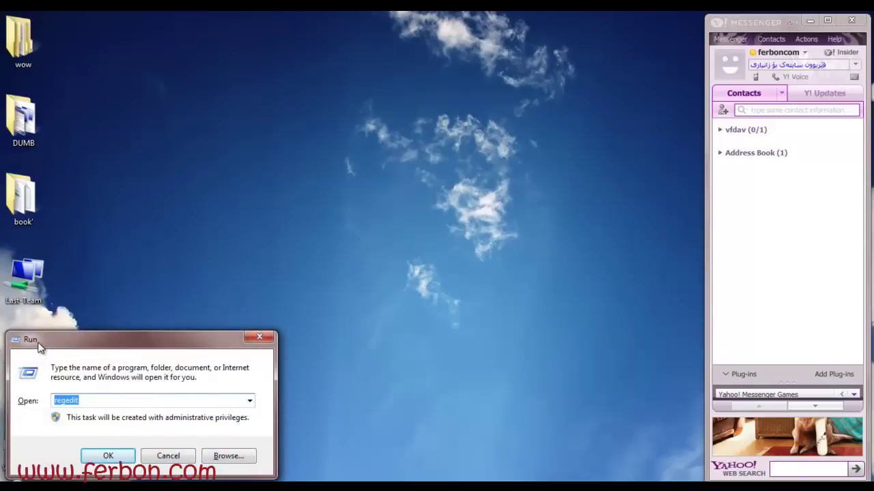
{"action": "mouse_move", "coordinate": [39, 346]}
{"action": "left_mouse_down"}
{"action": "mouse_move", "coordinate": [55, 351]}
{"action": "mouse_move", "coordinate": [33, 345]}
{"action": "left_mouse_up"}
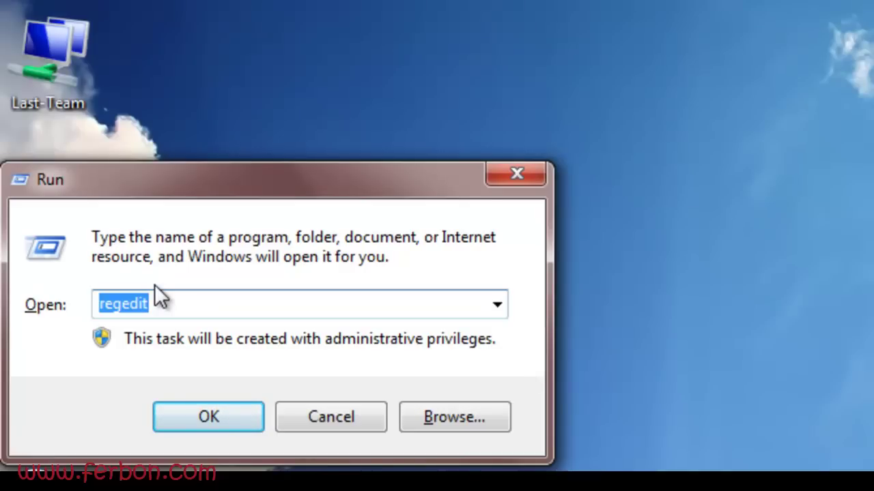
{"action": "type", "text": "regedi"}
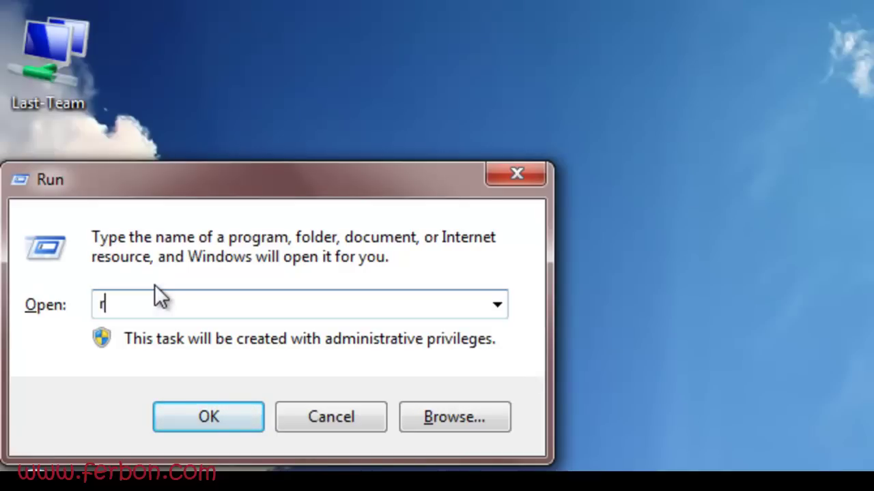
{"action": "type", "text": "t"}
Launch Registry Editor maximized and expand HKEY_CURRENT_USER
{"action": "key", "text": "Return"}
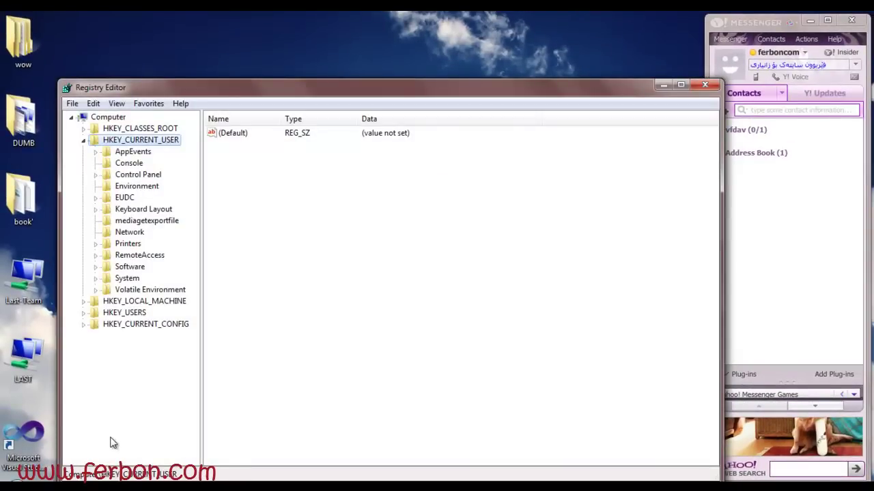
{"action": "left_click", "coordinate": [84, 142]}
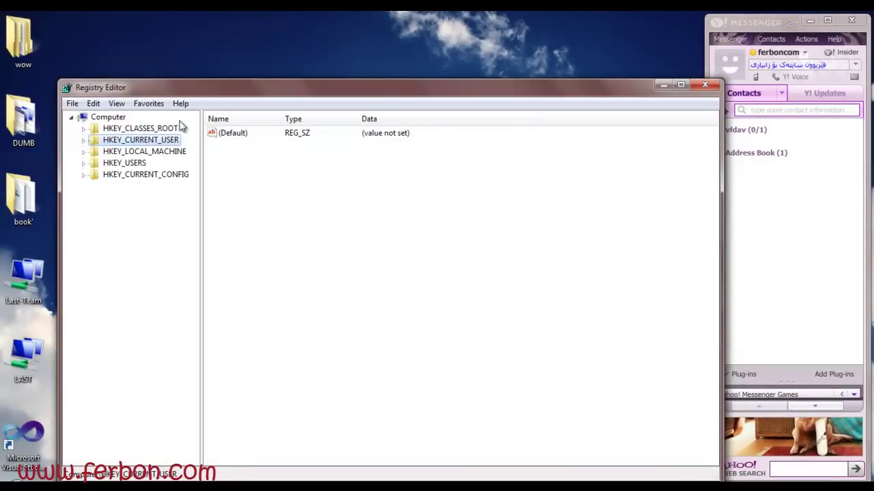
{"action": "double_click", "coordinate": [232, 91]}
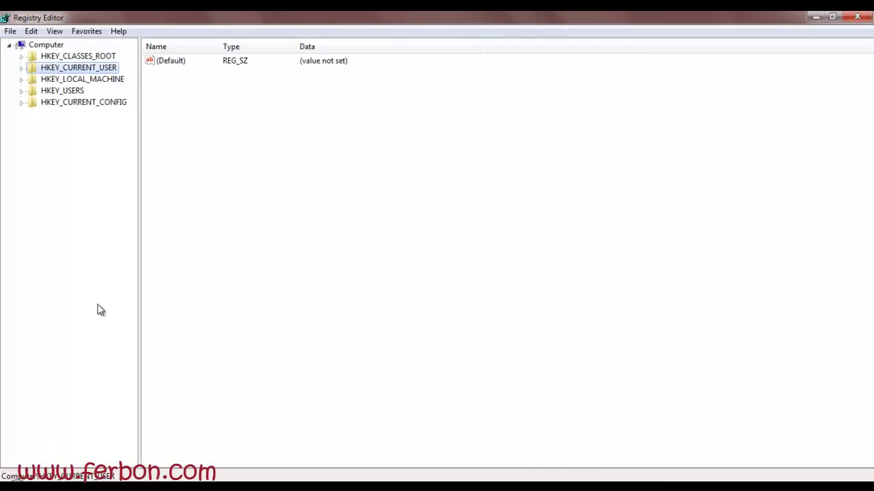
{"action": "left_click", "coordinate": [21, 68]}
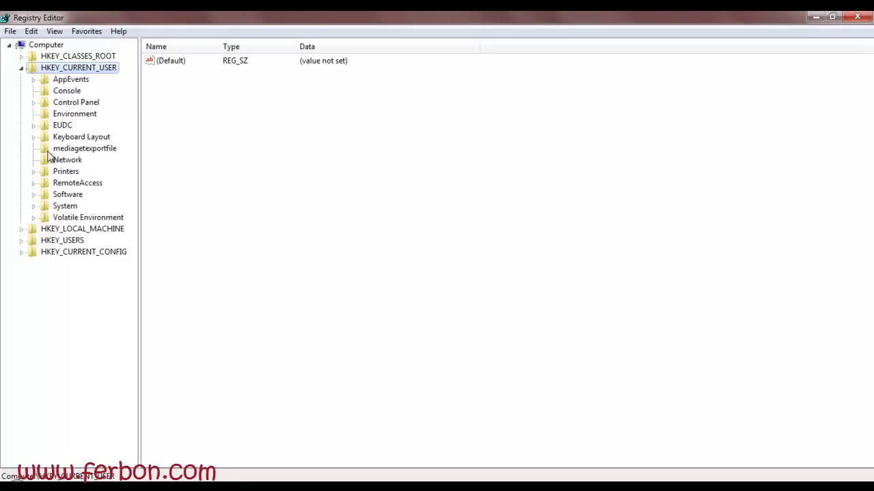
{"action": "left_click", "coordinate": [21, 69]}
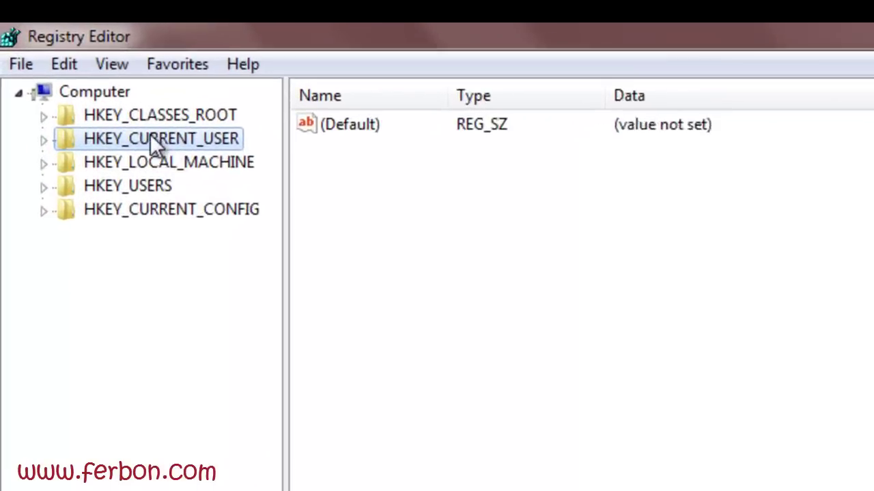
{"action": "left_click", "coordinate": [43, 139]}
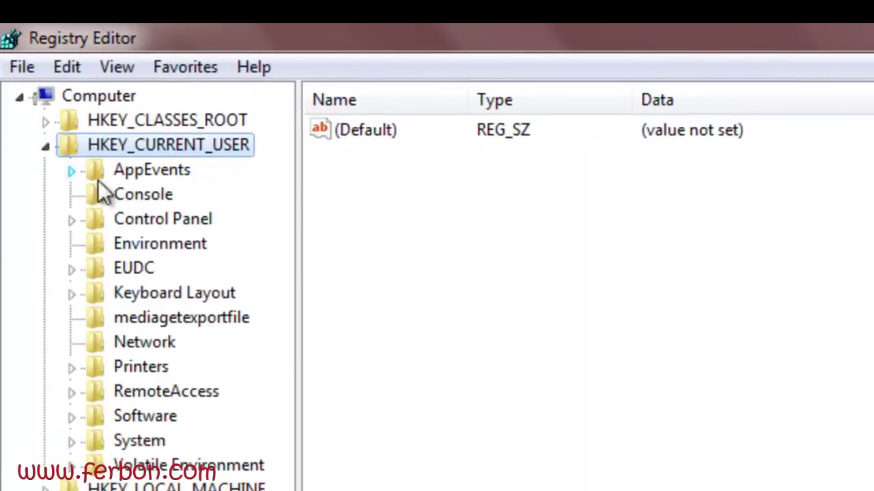
Navigate to Software\yahoo\pager and select the Test key
{"action": "left_click", "coordinate": [71, 417]}
{"action": "scroll", "coordinate": [168, 273], "scroll_direction": "down", "scroll_amount": 3}
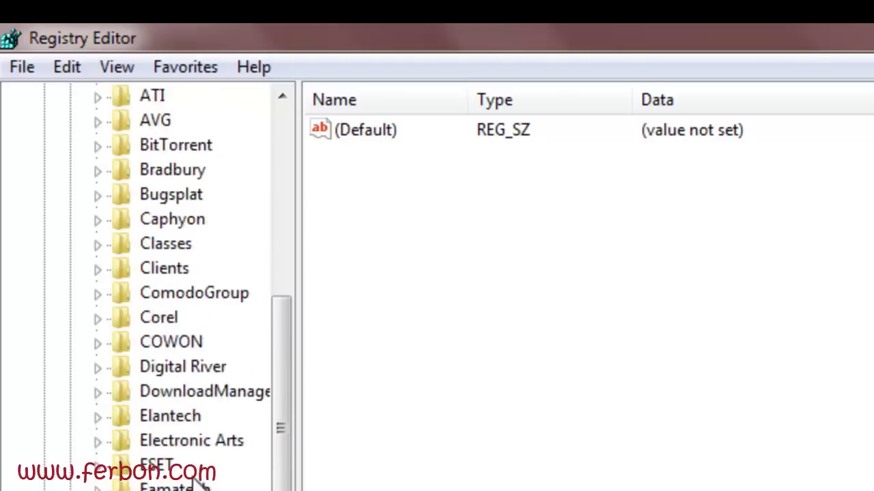
{"action": "scroll", "coordinate": [200, 484], "scroll_direction": "down", "scroll_amount": 2}
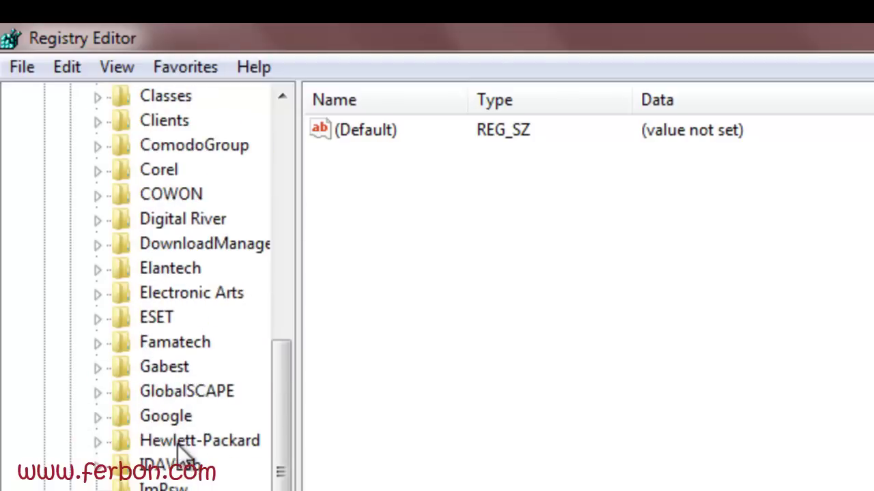
{"action": "scroll", "coordinate": [183, 450], "scroll_direction": "down", "scroll_amount": 15}
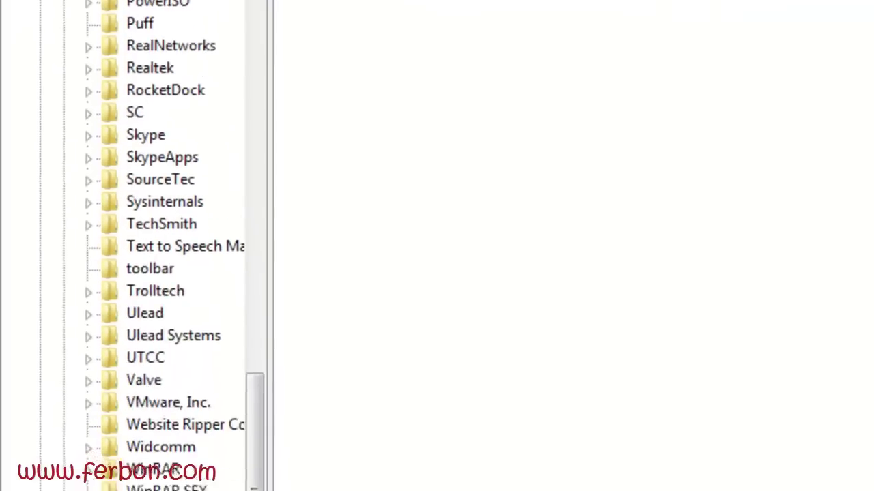
{"action": "scroll", "coordinate": [141, 425], "scroll_direction": "down", "scroll_amount": 2}
{"action": "scroll", "coordinate": [120, 433], "scroll_direction": "down", "scroll_amount": 1}
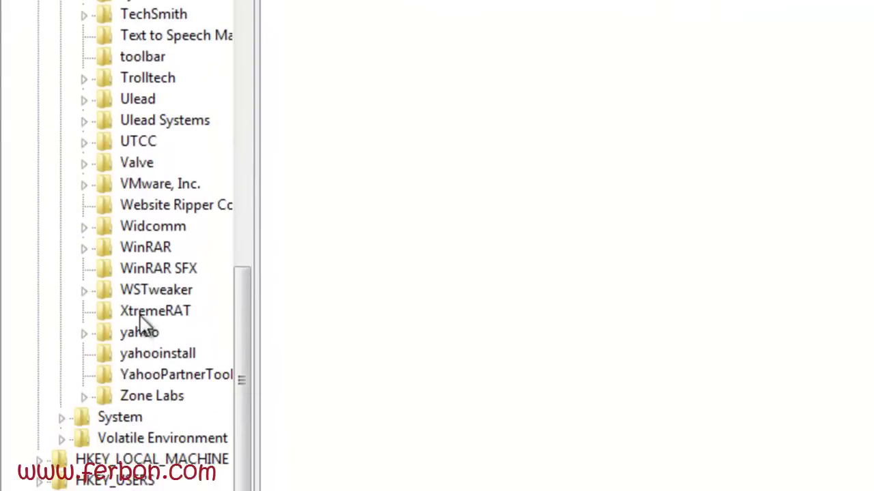
{"action": "left_click", "coordinate": [84, 333]}
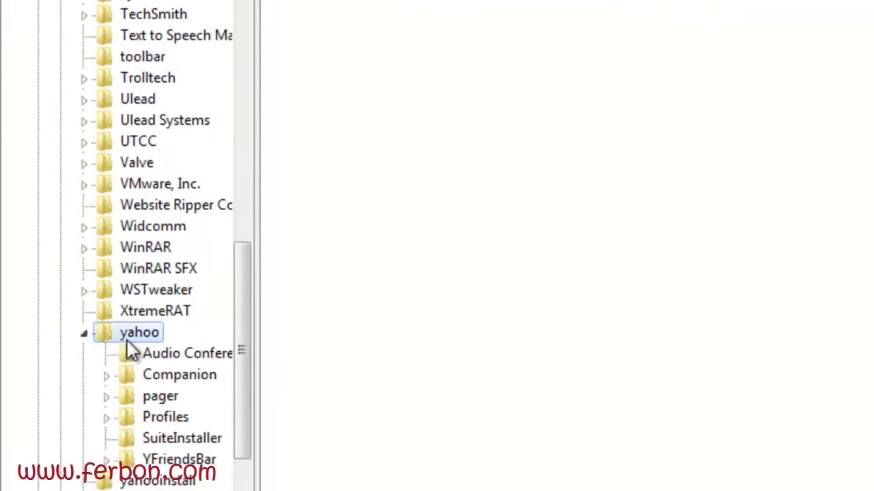
{"action": "scroll", "coordinate": [142, 351], "scroll_direction": "down", "scroll_amount": 1}
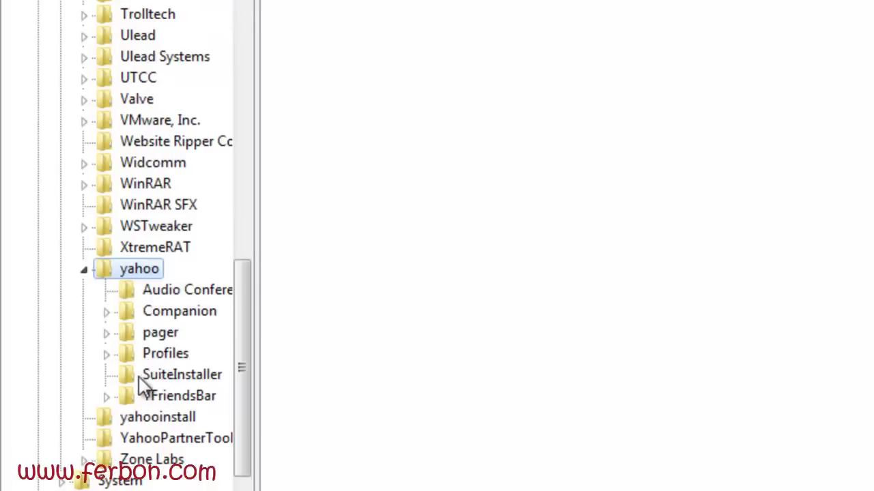
{"action": "scroll", "coordinate": [226, 383], "scroll_direction": "down", "scroll_amount": 1}
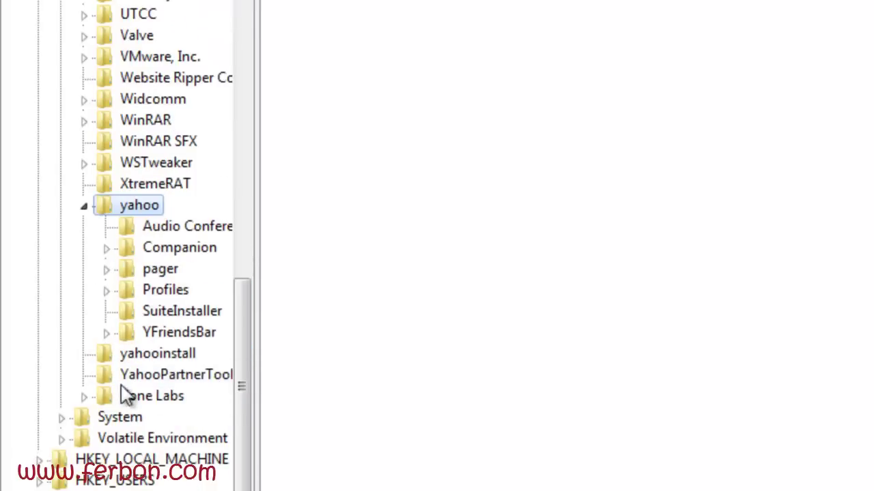
{"action": "left_click", "coordinate": [107, 272]}
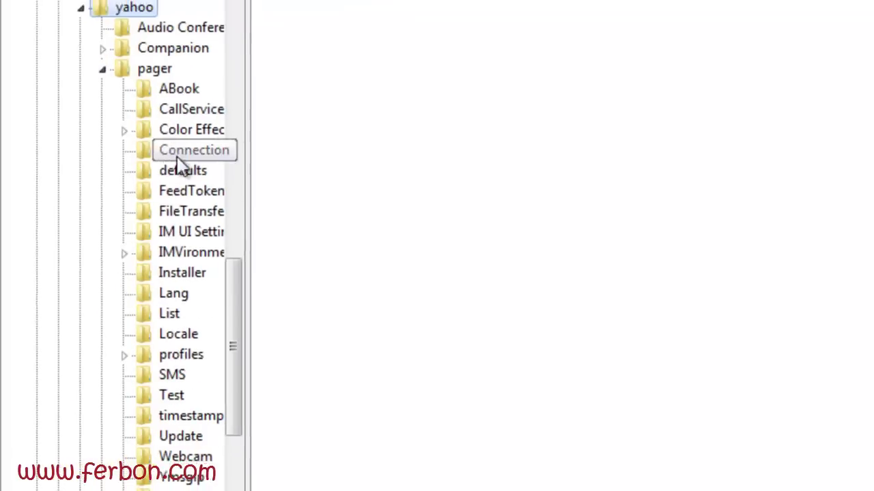
{"action": "left_click", "coordinate": [172, 398]}
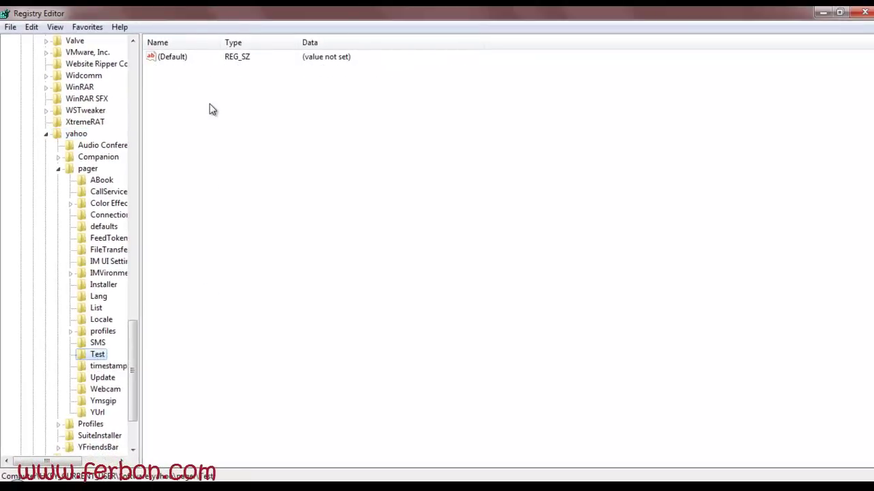
Create a REG_SZ value 'plural' set to 0 under Test, then minimize Registry Editor
{"action": "right_click", "coordinate": [185, 105]}
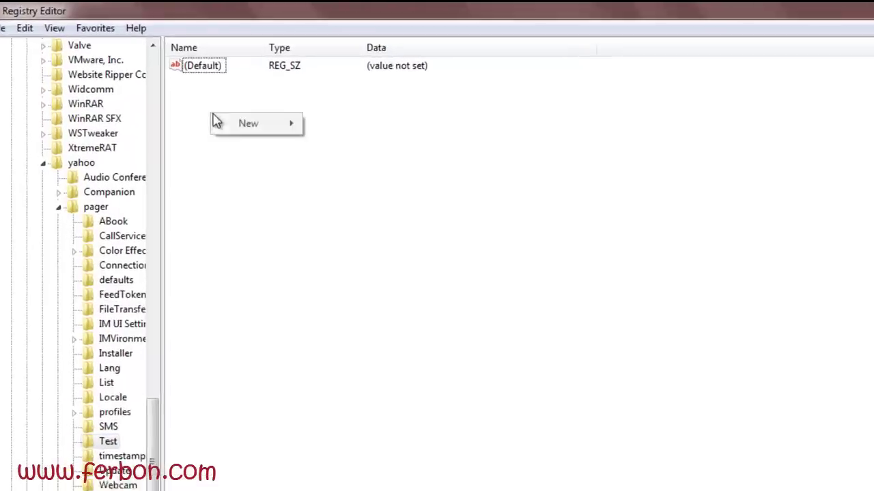
{"action": "mouse_move", "coordinate": [245, 126]}
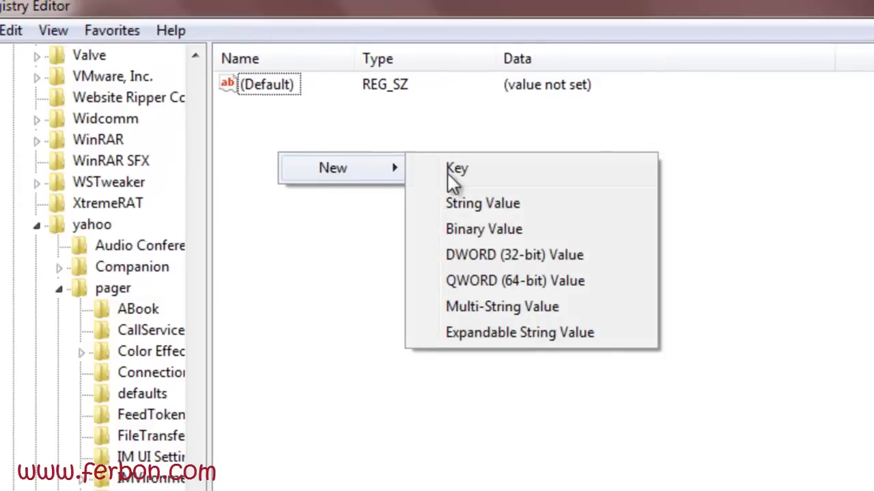
{"action": "left_click", "coordinate": [513, 202]}
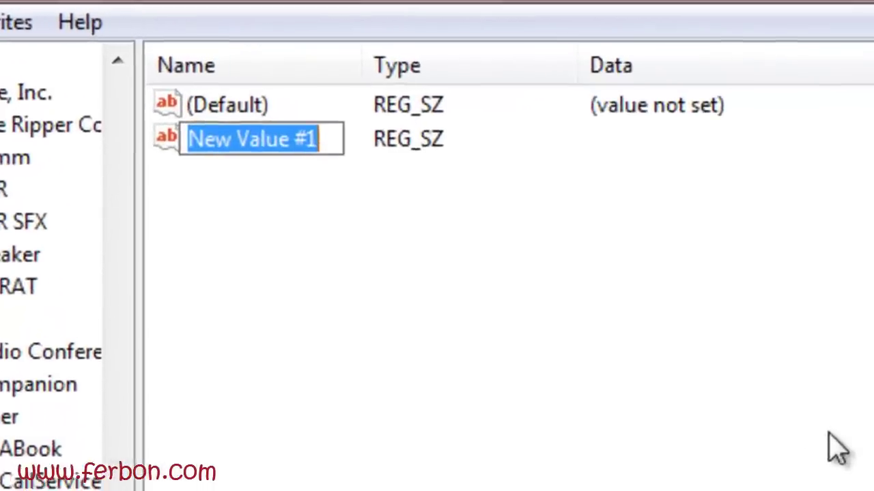
{"action": "type", "text": "plural"}
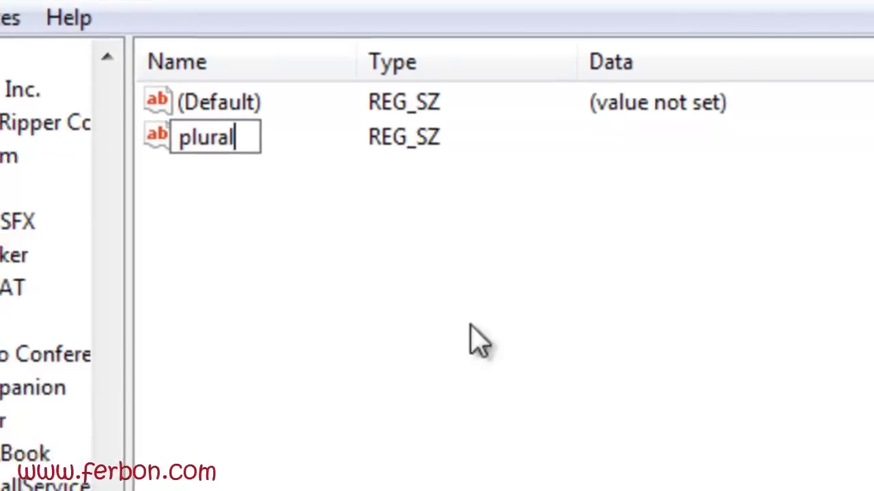
{"action": "key", "text": "Return"}
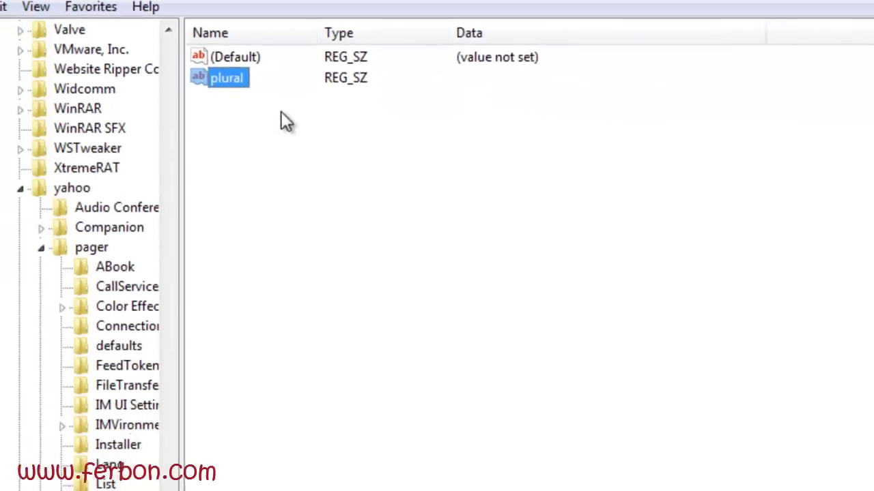
{"action": "double_click", "coordinate": [205, 137]}
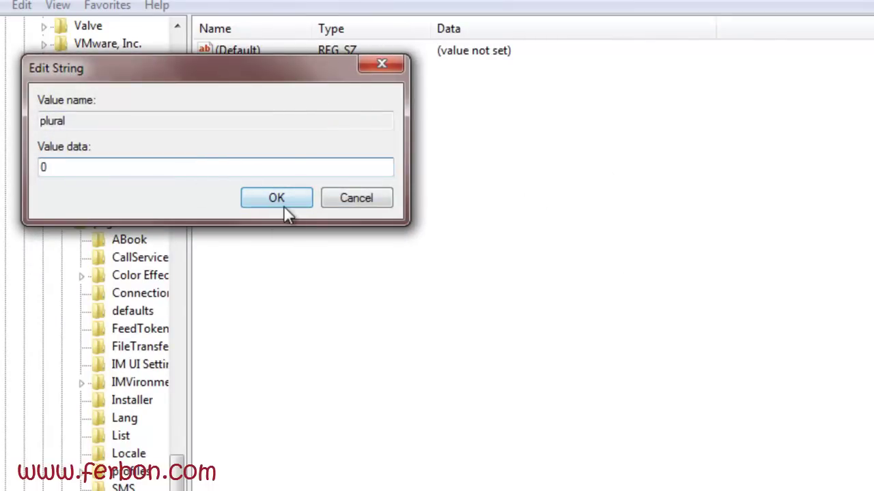
{"action": "left_click", "coordinate": [282, 205]}
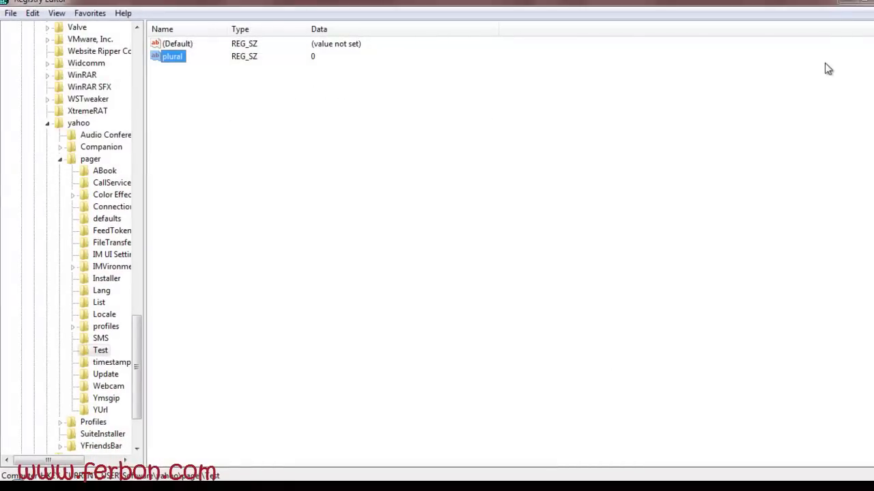
{"action": "left_click", "coordinate": [840, 2]}
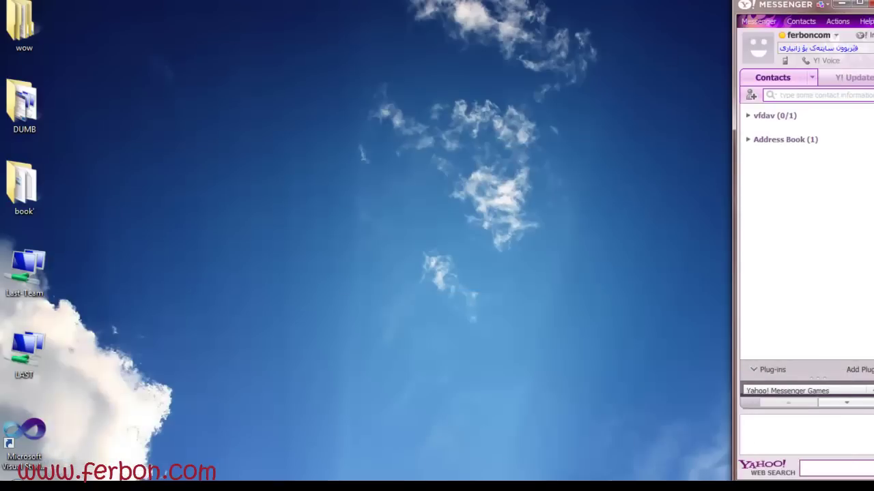
Launch a second Yahoo! Messenger window and sign in with another account's ID and password
{"action": "key", "text": "super"}
{"action": "left_click", "coordinate": [69, 82]}
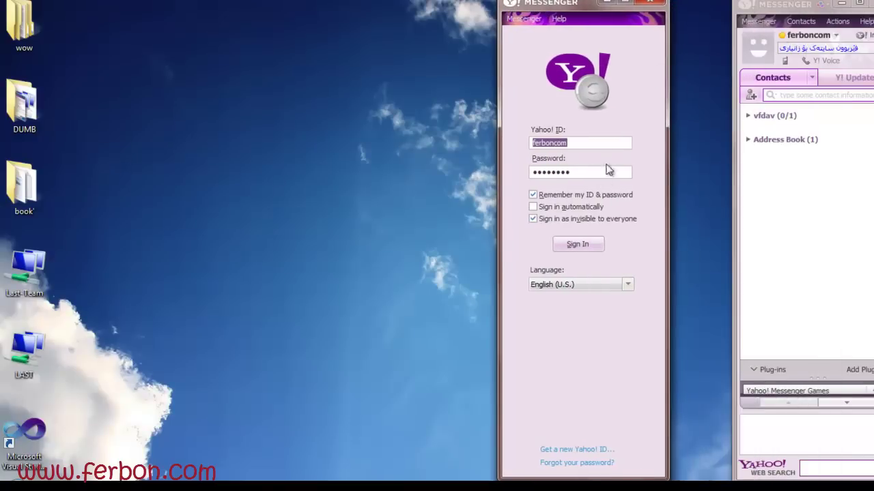
{"action": "type", "text": "hooshy"}
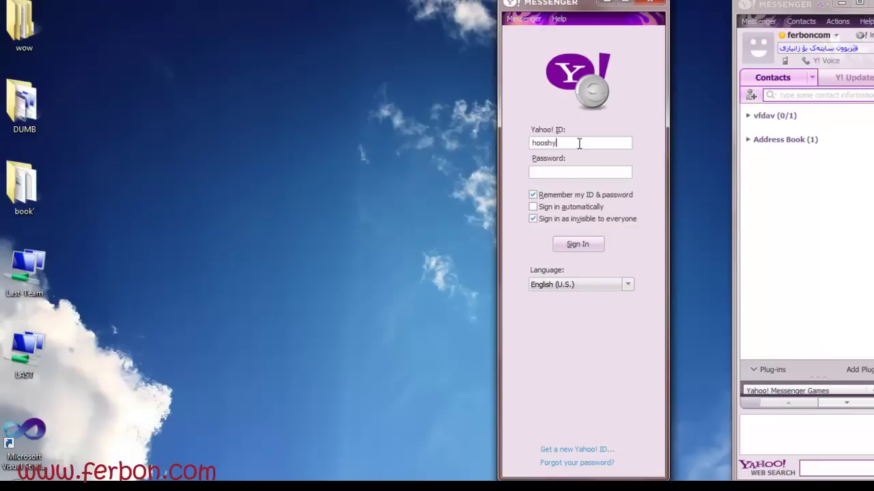
{"action": "type", "text": "aeyr"}
{"action": "type", "text": "•••"}
{"action": "left_click", "coordinate": [579, 218]}
{"action": "left_click", "coordinate": [580, 245]}
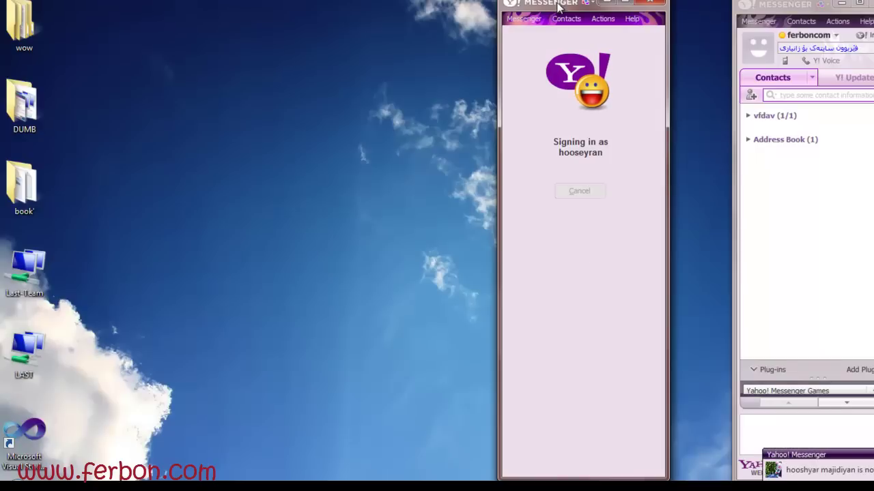
{"action": "key", "text": "super"}
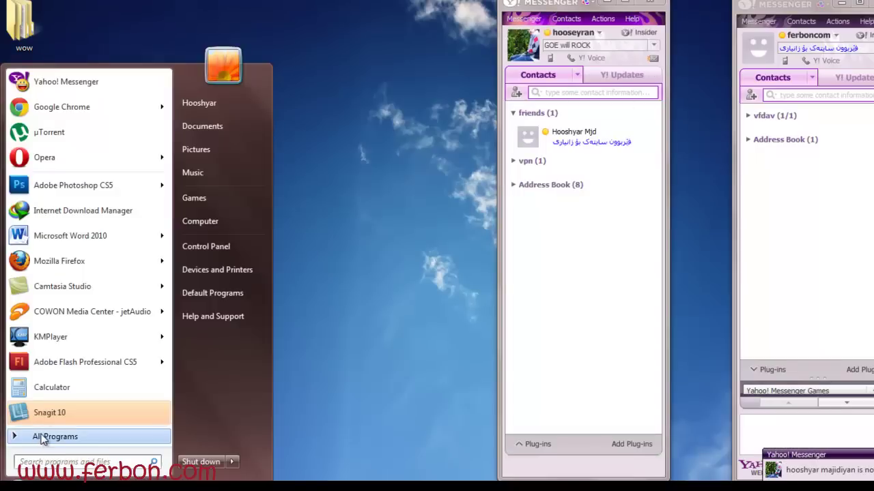
Start a third Yahoo! Messenger copy from All Programs and begin entering another account's ID
{"action": "left_click", "coordinate": [126, 109]}
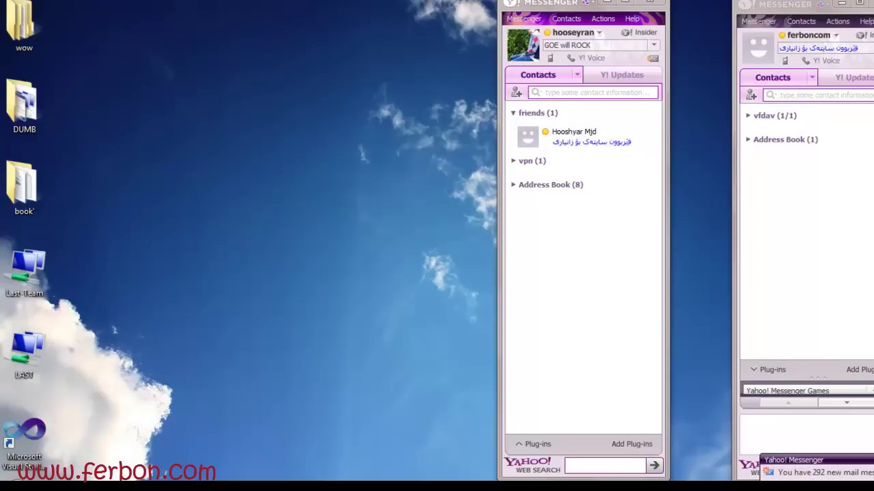
{"action": "key", "text": "super"}
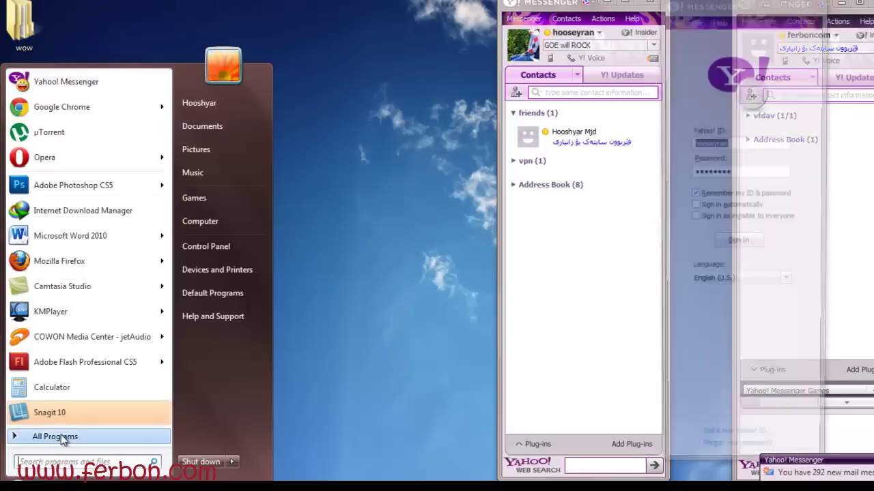
{"action": "left_click", "coordinate": [55, 437]}
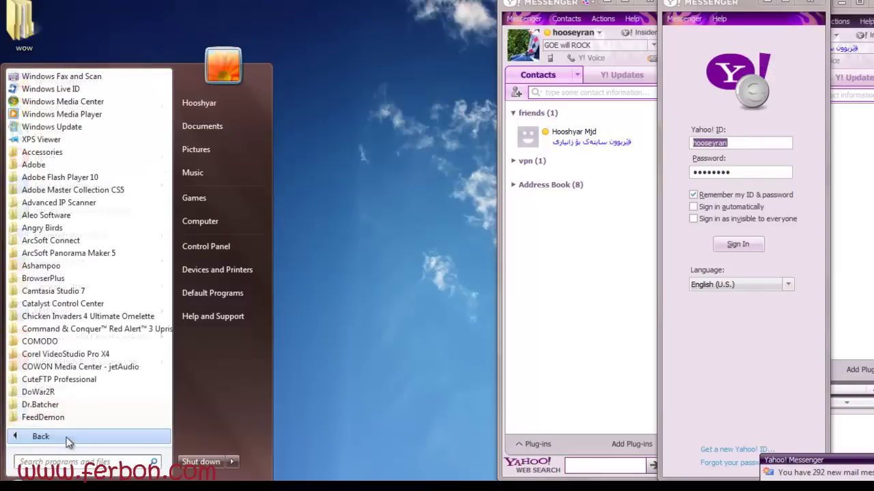
{"action": "scroll", "coordinate": [135, 212], "scroll_direction": "down", "scroll_amount": 4}
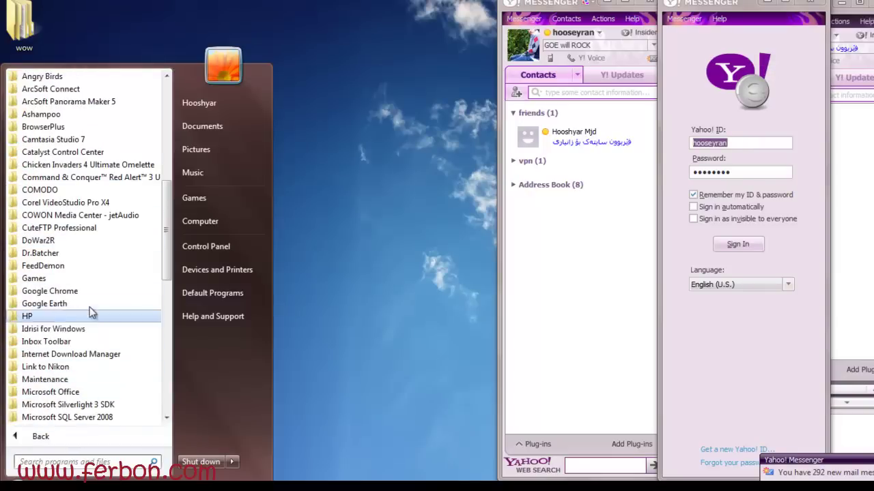
{"action": "scroll", "coordinate": [102, 321], "scroll_direction": "down", "scroll_amount": 5}
{"action": "scroll", "coordinate": [114, 353], "scroll_direction": "down", "scroll_amount": 7}
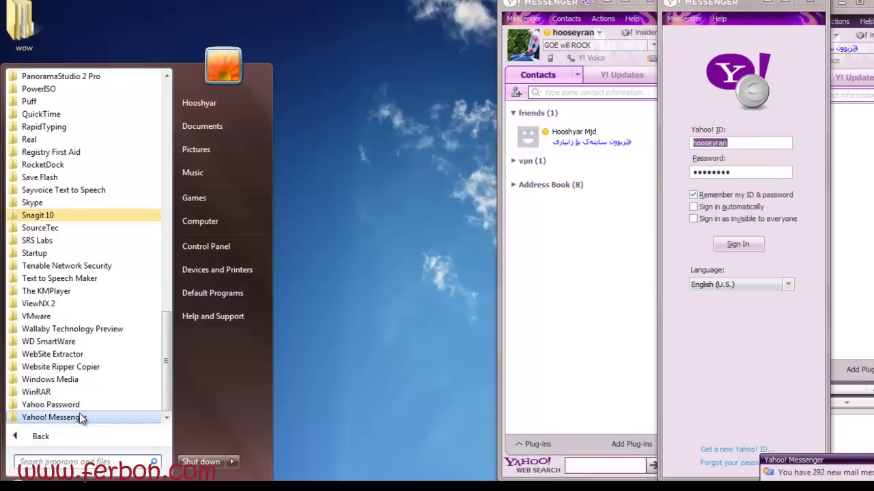
{"action": "left_click", "coordinate": [75, 422]}
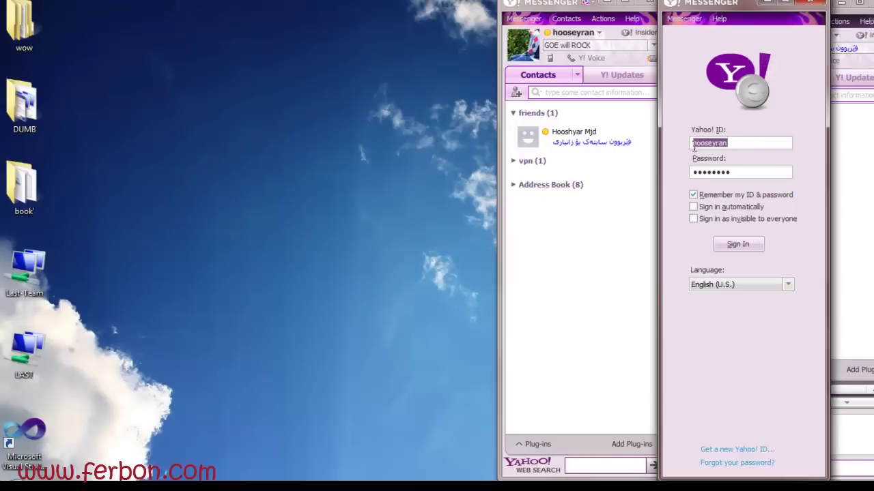
{"action": "type", "text": "hooshyar"}
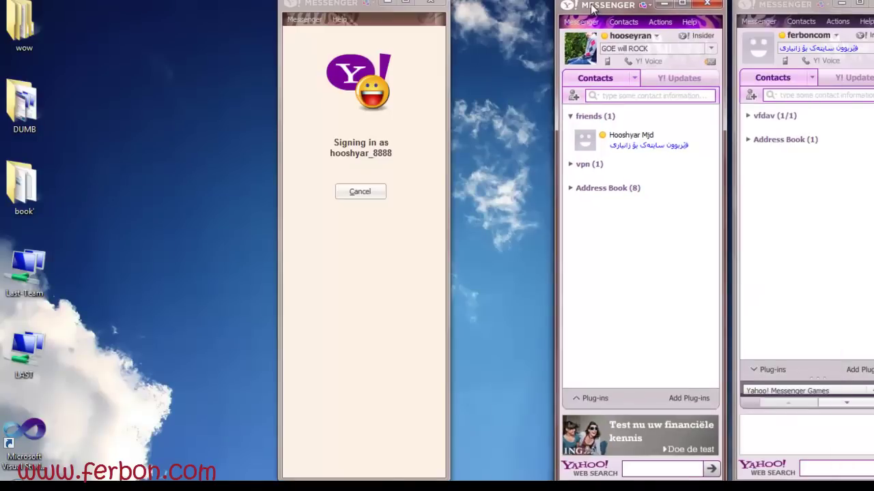
Place the third Messenger window beside the others and apply the orange skin
{"action": "left_click_drag", "start_coordinate": [457, 12], "coordinate": [466, 13]}
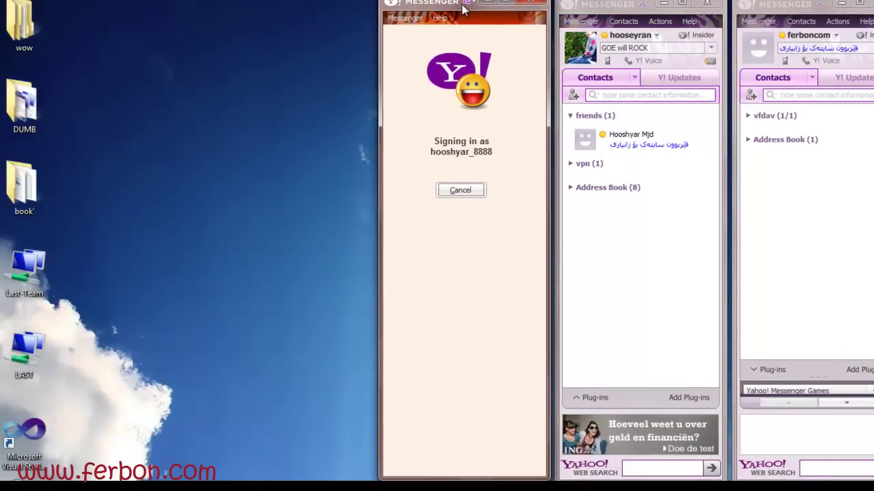
{"action": "left_click", "coordinate": [572, 9]}
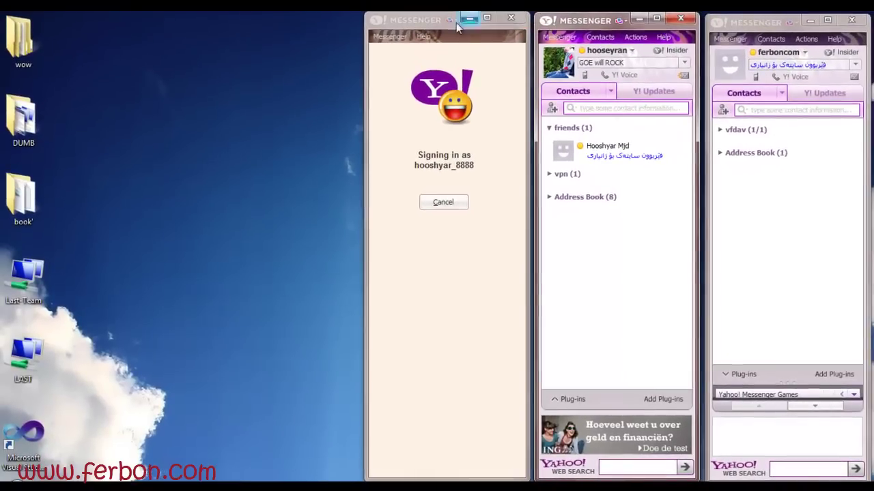
{"action": "left_click", "coordinate": [448, 14]}
{"action": "left_click", "coordinate": [457, 11]}
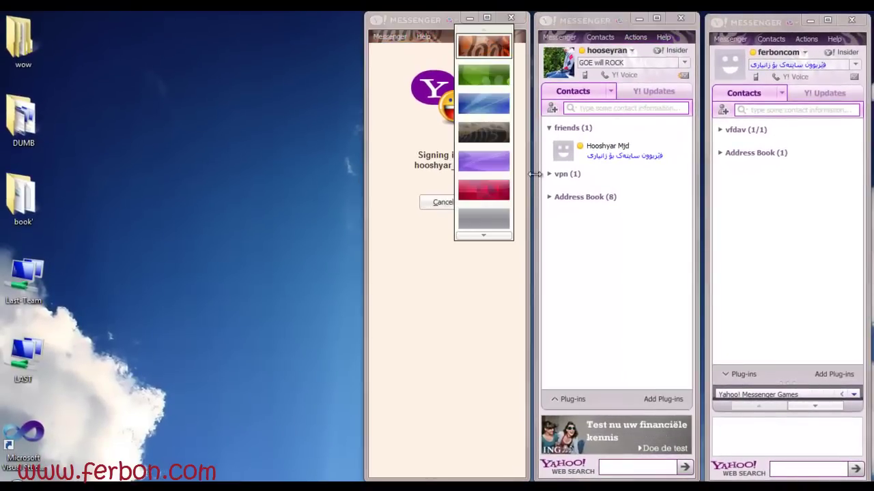
{"action": "left_click", "coordinate": [431, 23]}
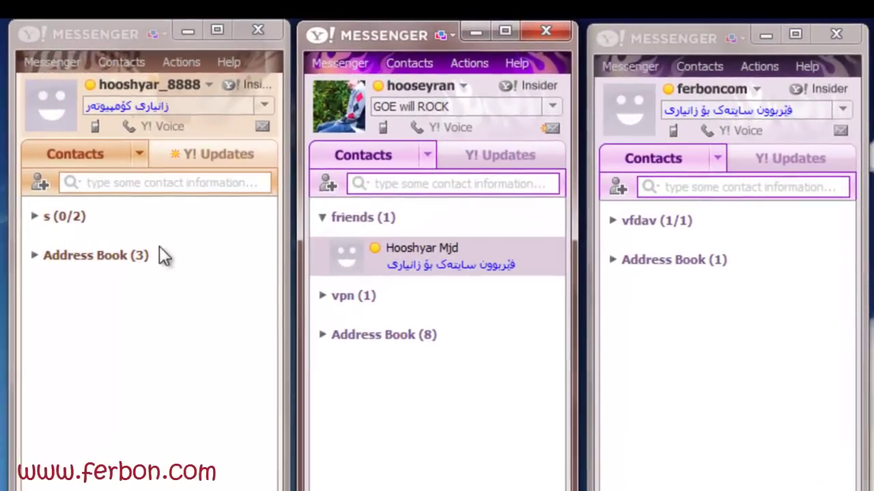
Add the other account's Messenger ID as a contact in a new group named ferbon
{"action": "left_click", "coordinate": [39, 183]}
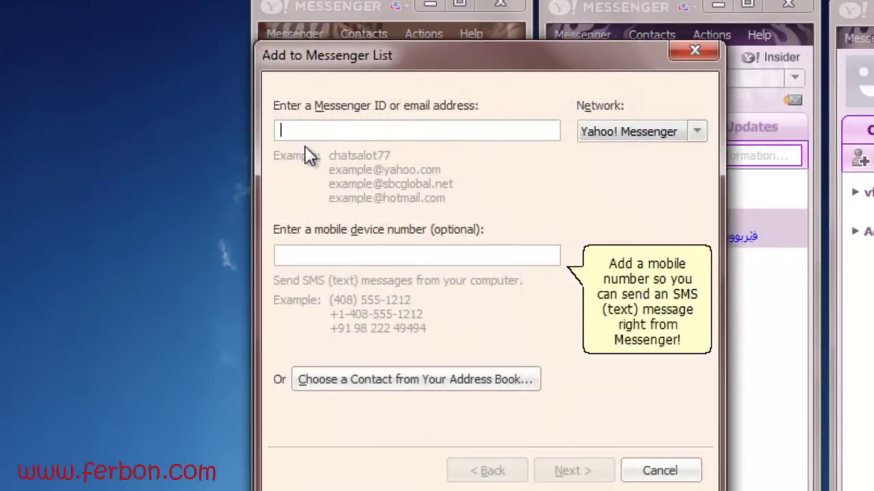
{"action": "type", "text": "ferb"}
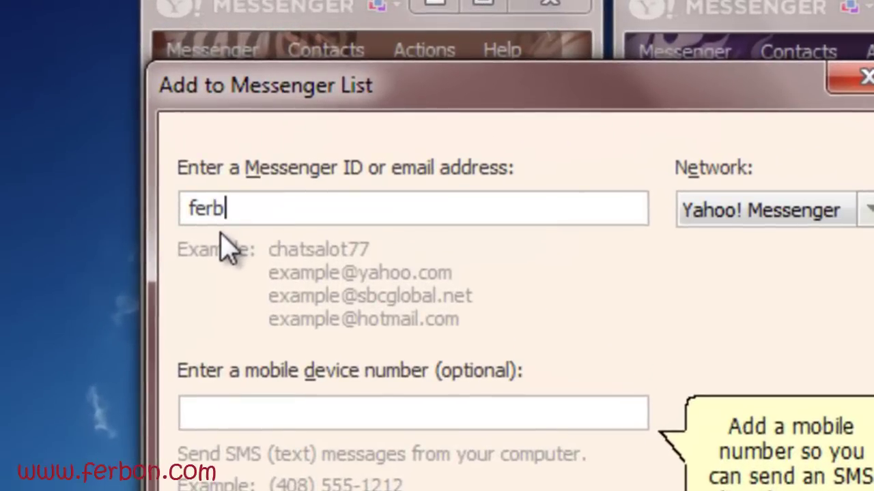
{"action": "type", "text": "oncom"}
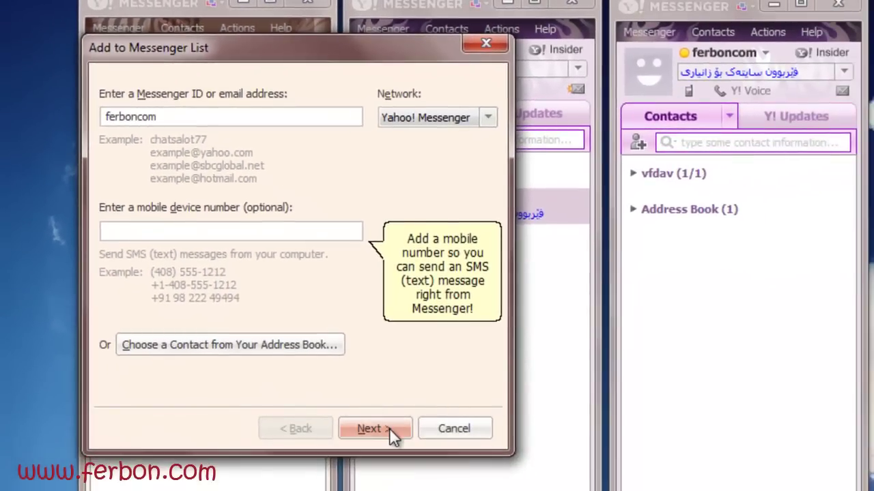
{"action": "left_click", "coordinate": [374, 428]}
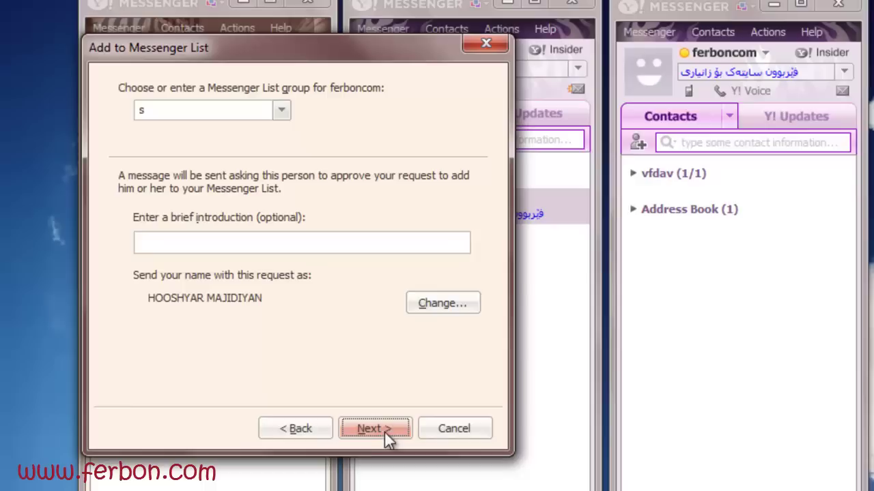
{"action": "left_click", "coordinate": [285, 109]}
{"action": "left_click", "coordinate": [196, 126]}
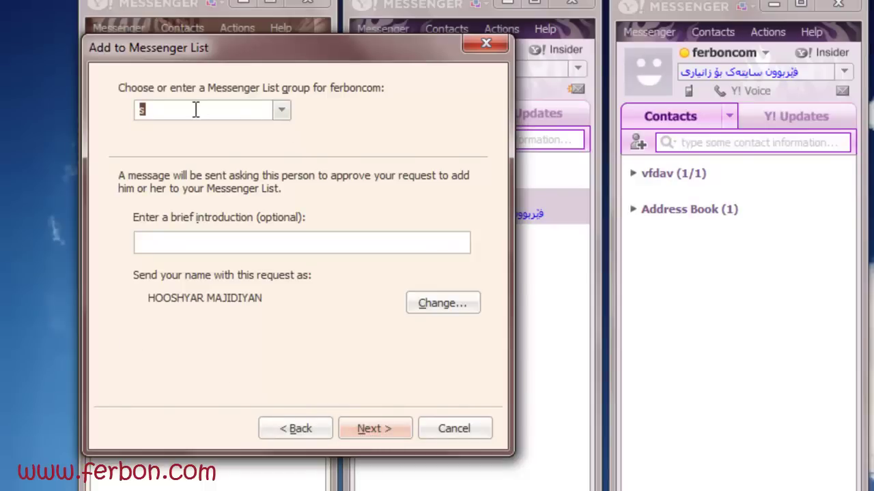
{"action": "type", "text": "ferbon"}
{"action": "left_click", "coordinate": [375, 424]}
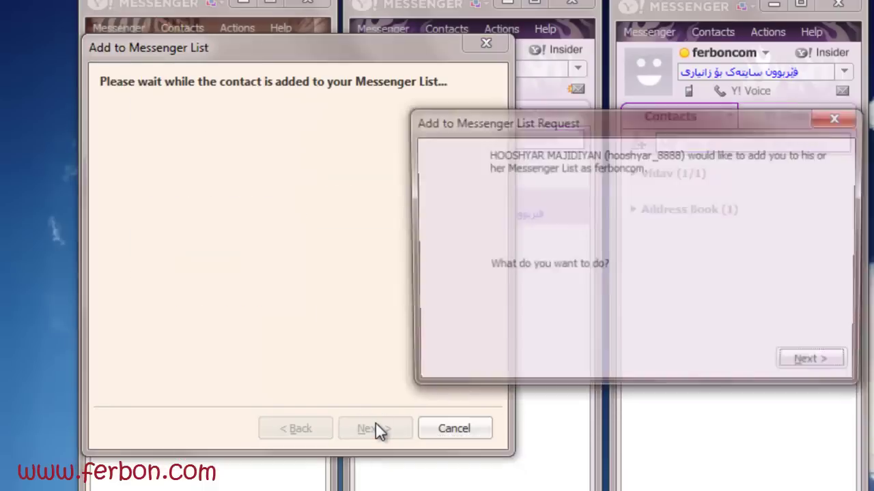
Accept the request, add the sender back in new group bradaranm, and approve the return request
{"action": "left_click", "coordinate": [486, 429]}
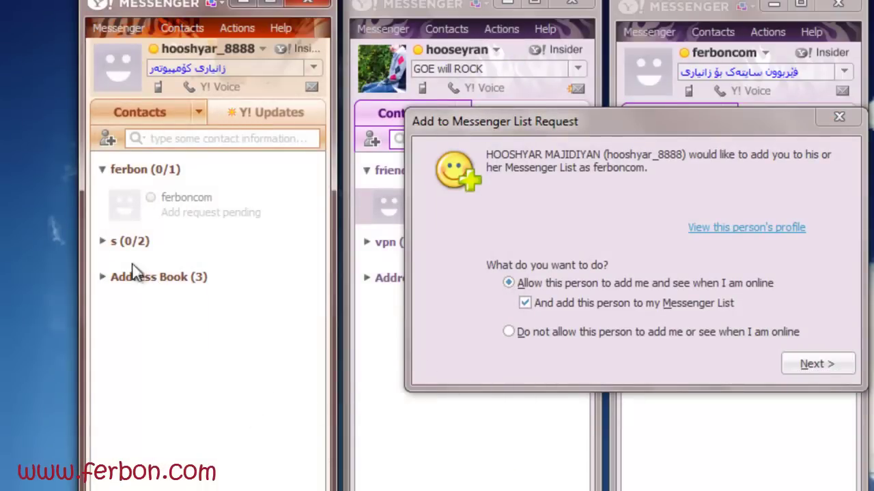
{"action": "left_click", "coordinate": [810, 371]}
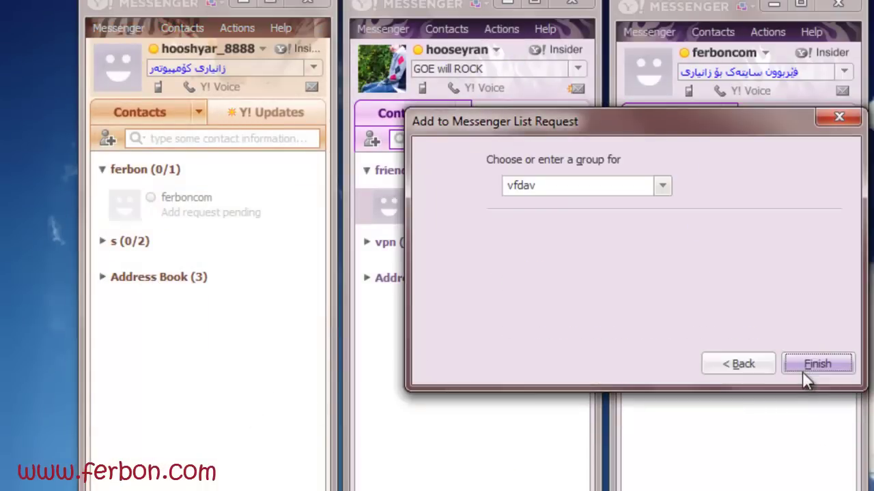
{"action": "double_click", "coordinate": [509, 186]}
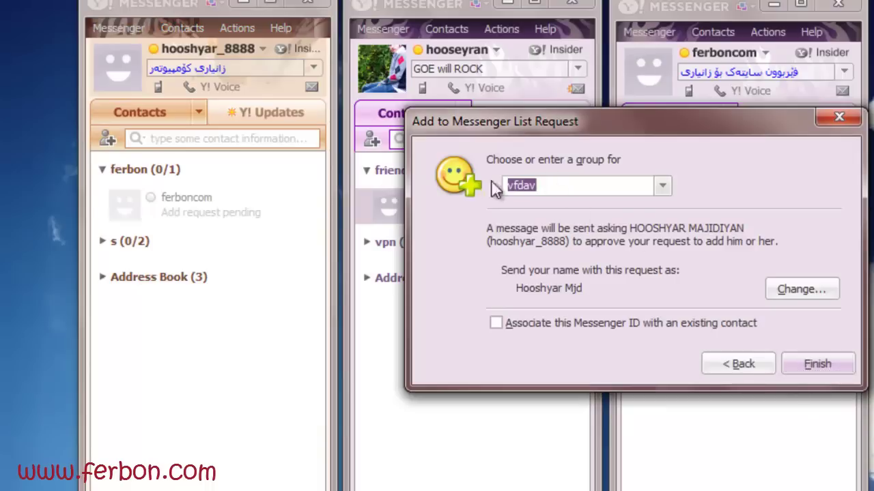
{"action": "type", "text": "fr"}
{"action": "key", "text": "BackSpace"}
{"action": "key", "text": "BackSpace"}
{"action": "type", "text": "bradaranm"}
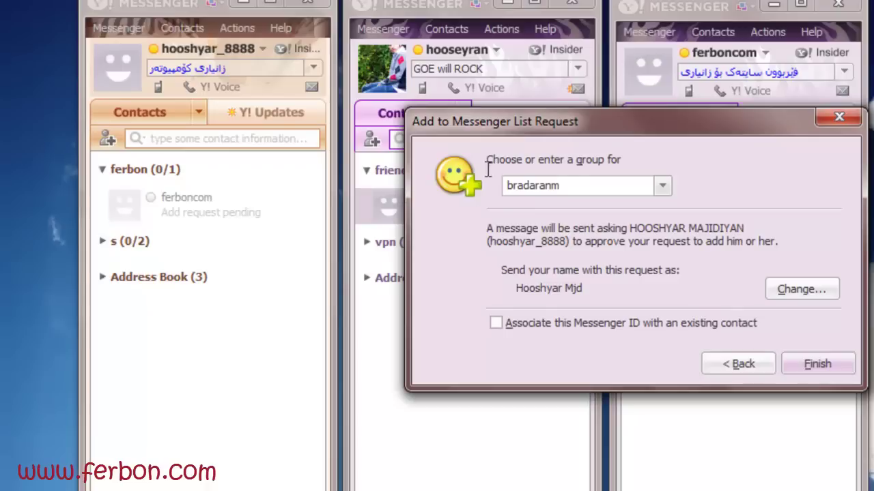
{"action": "left_click", "coordinate": [817, 364]}
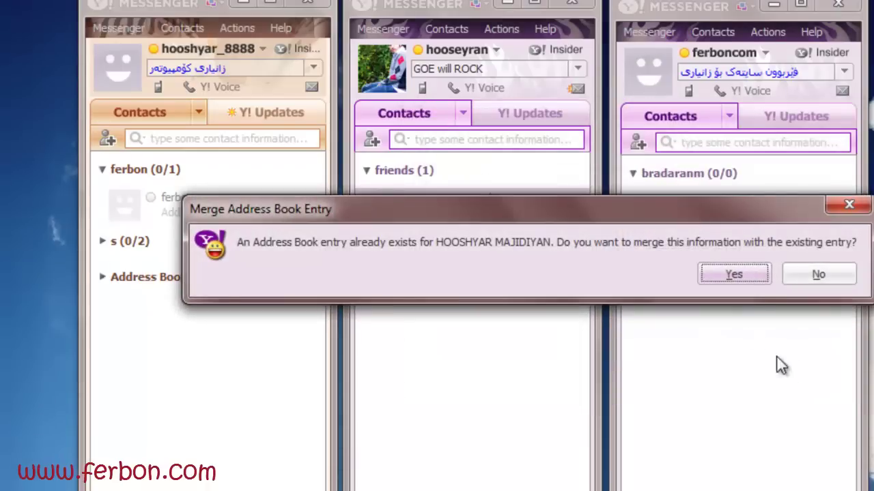
{"action": "left_click", "coordinate": [736, 276]}
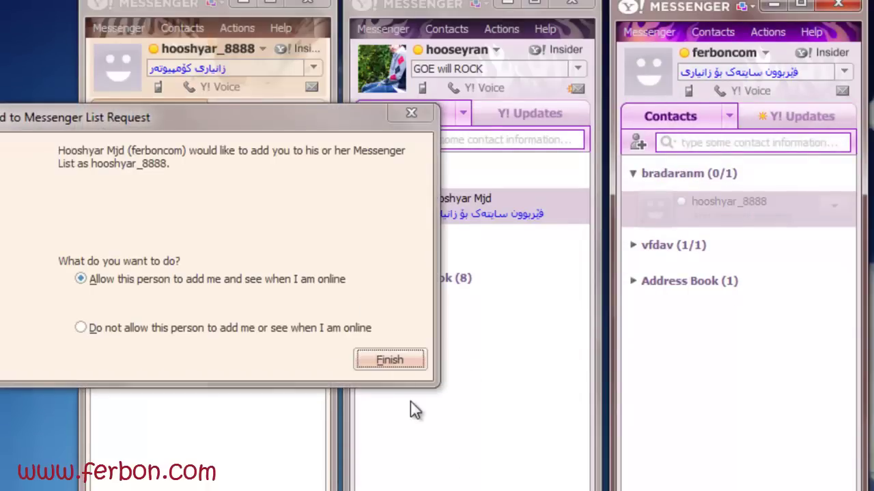
{"action": "left_click", "coordinate": [396, 360]}
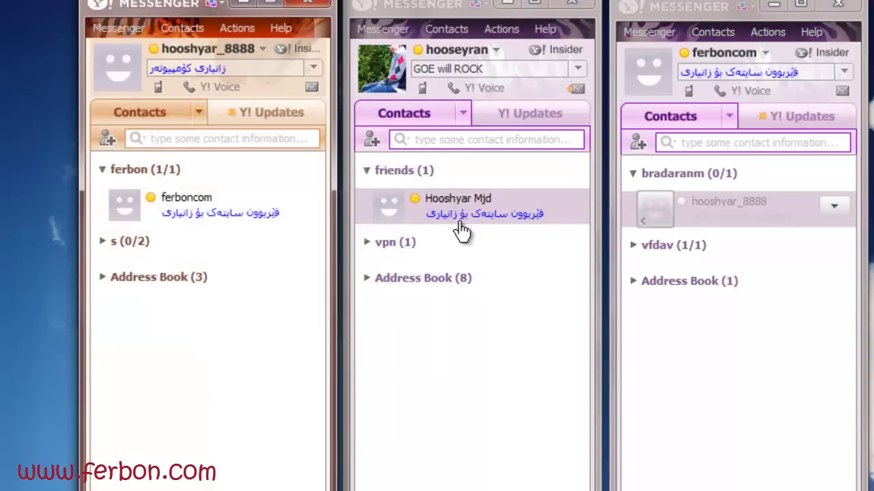